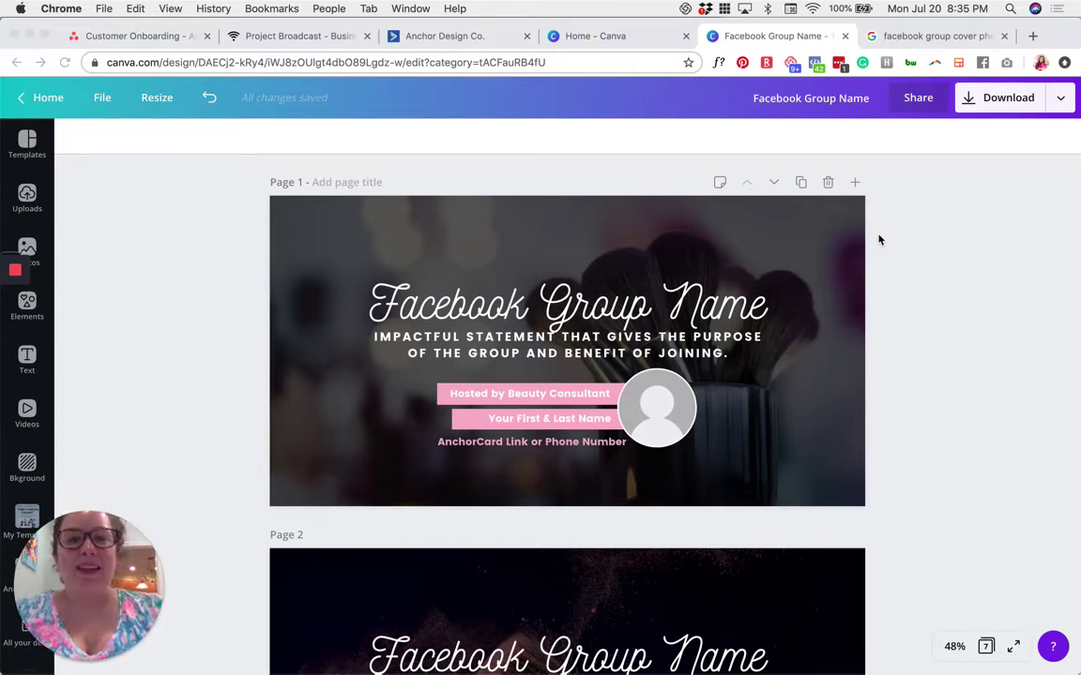
Step: Scroll down through the design to page 7, the Mobile vs. Desktop guide with pink cut-off bars
{"action": "scroll", "coordinate": [880, 244], "scroll_direction": "down", "scroll_amount": 1}
{"action": "scroll", "coordinate": [829, 305], "scroll_direction": "down", "scroll_amount": 15}
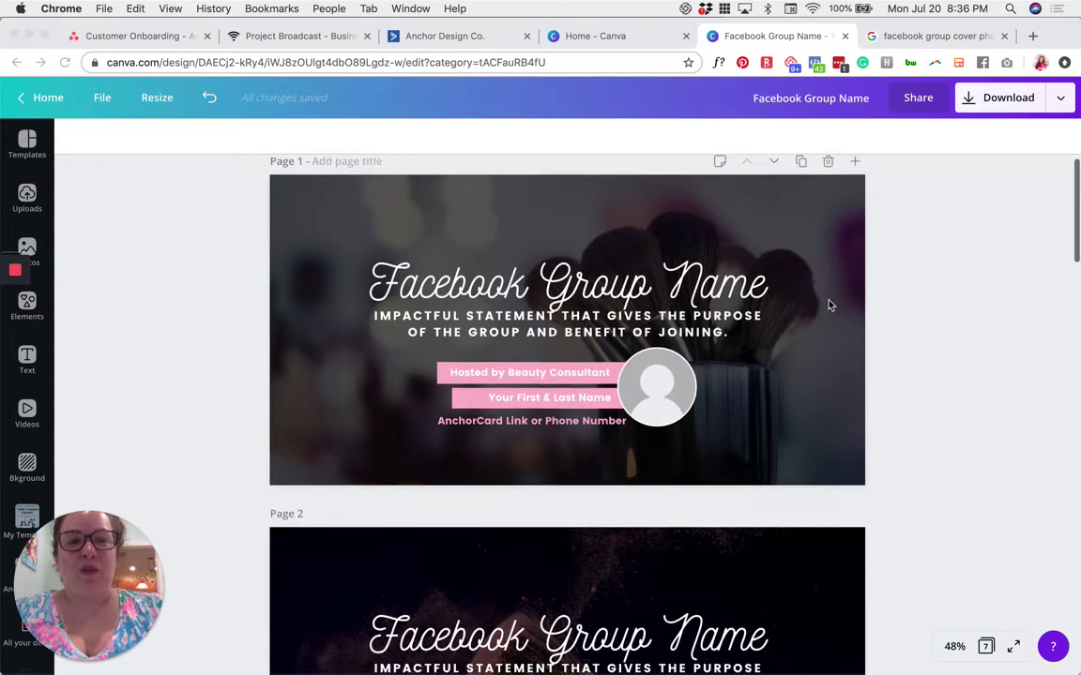
{"action": "scroll", "coordinate": [829, 304], "scroll_direction": "down", "scroll_amount": 15}
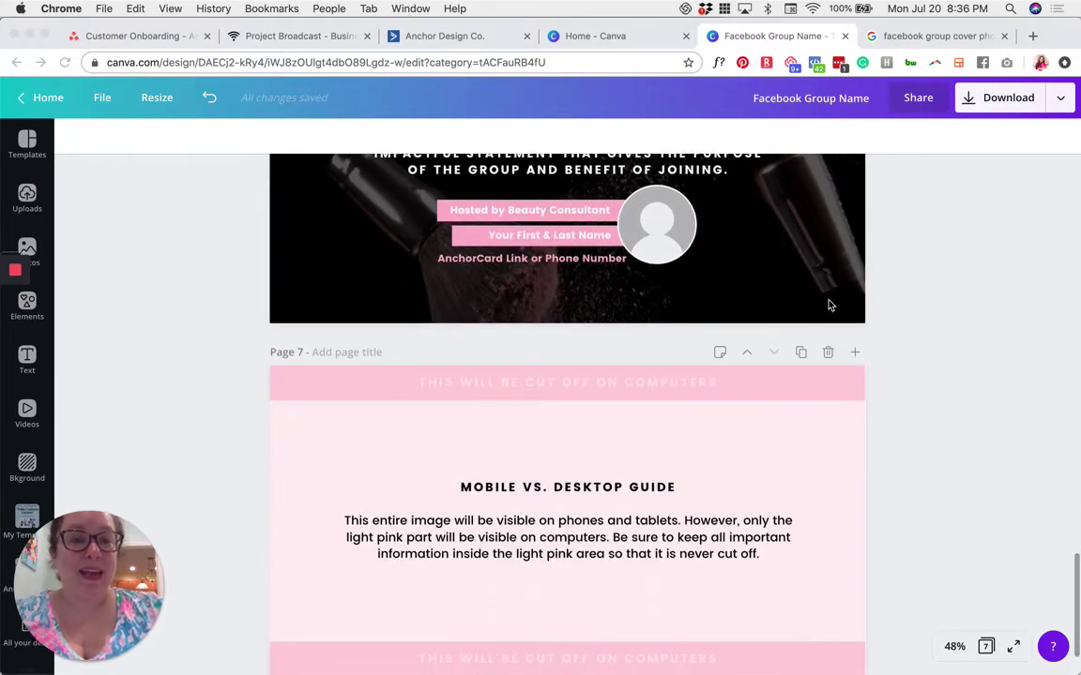
{"action": "scroll", "coordinate": [878, 231], "scroll_direction": "down", "scroll_amount": 2}
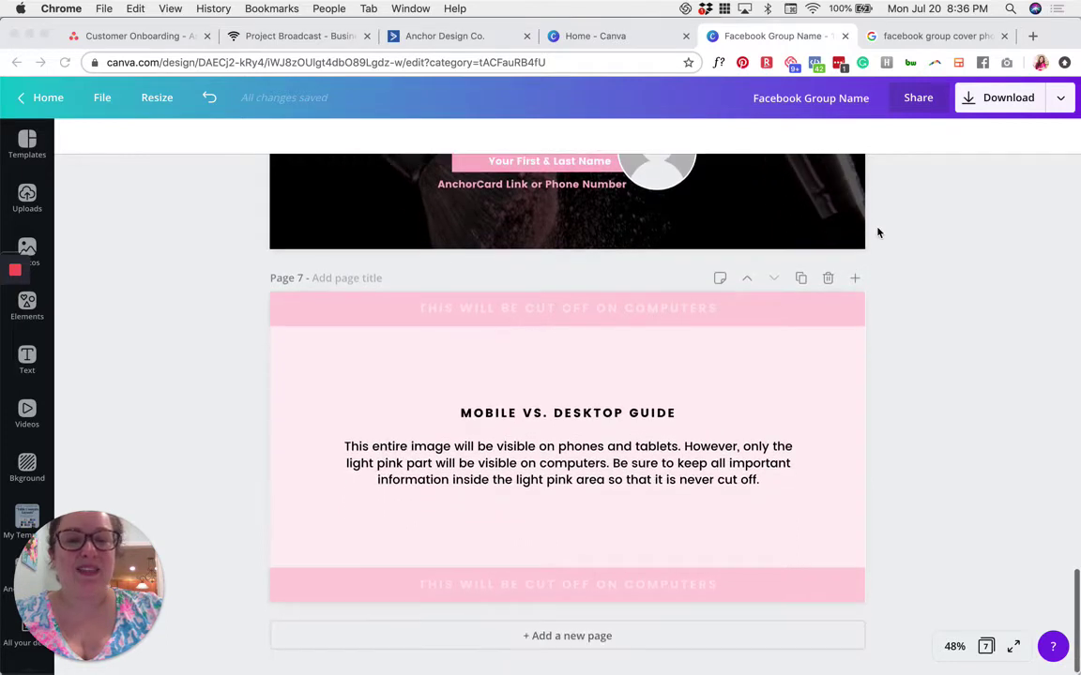
Step: Copy the top pink cut-off bar from the page 7 guide
{"action": "left_click", "coordinate": [823, 325]}
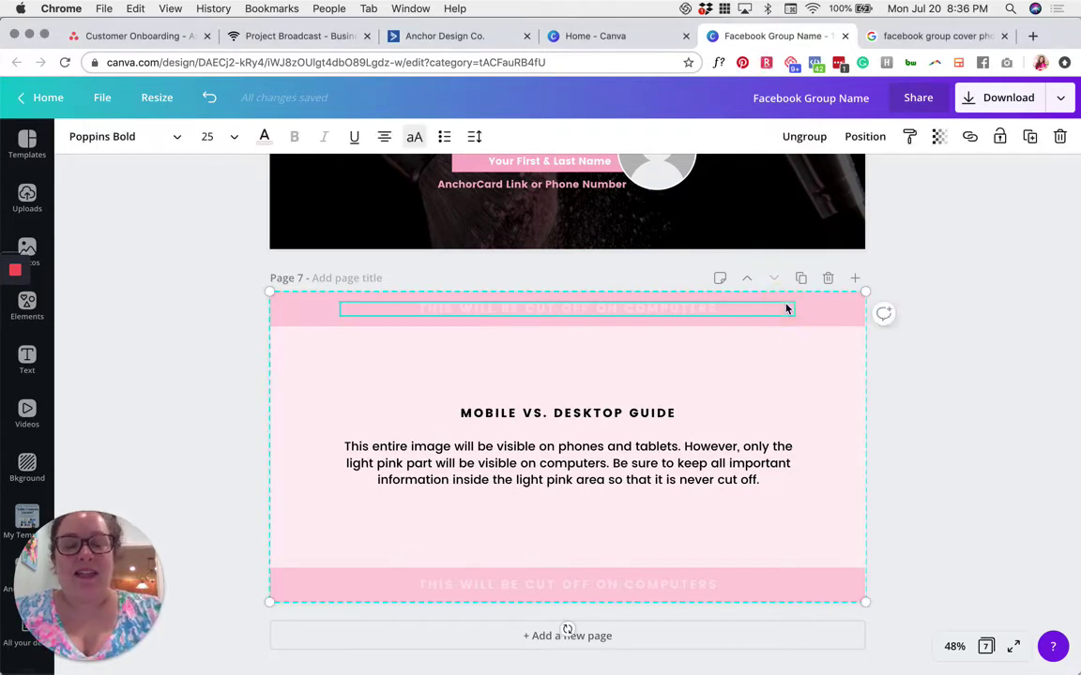
{"action": "left_click", "coordinate": [839, 315]}
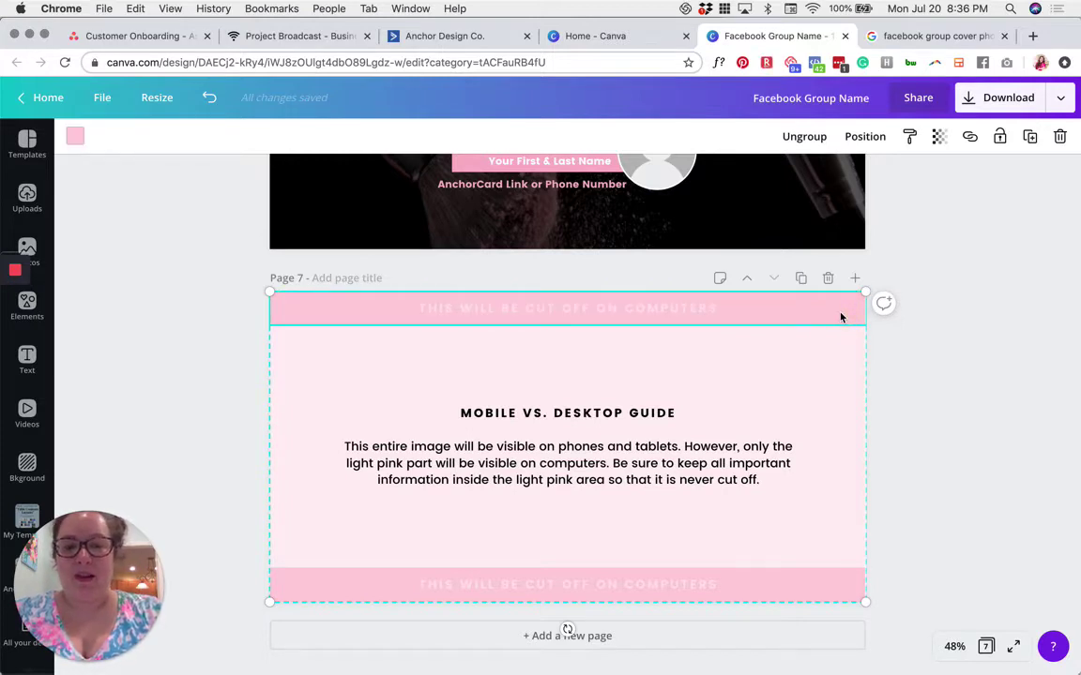
{"action": "right_click", "coordinate": [840, 316]}
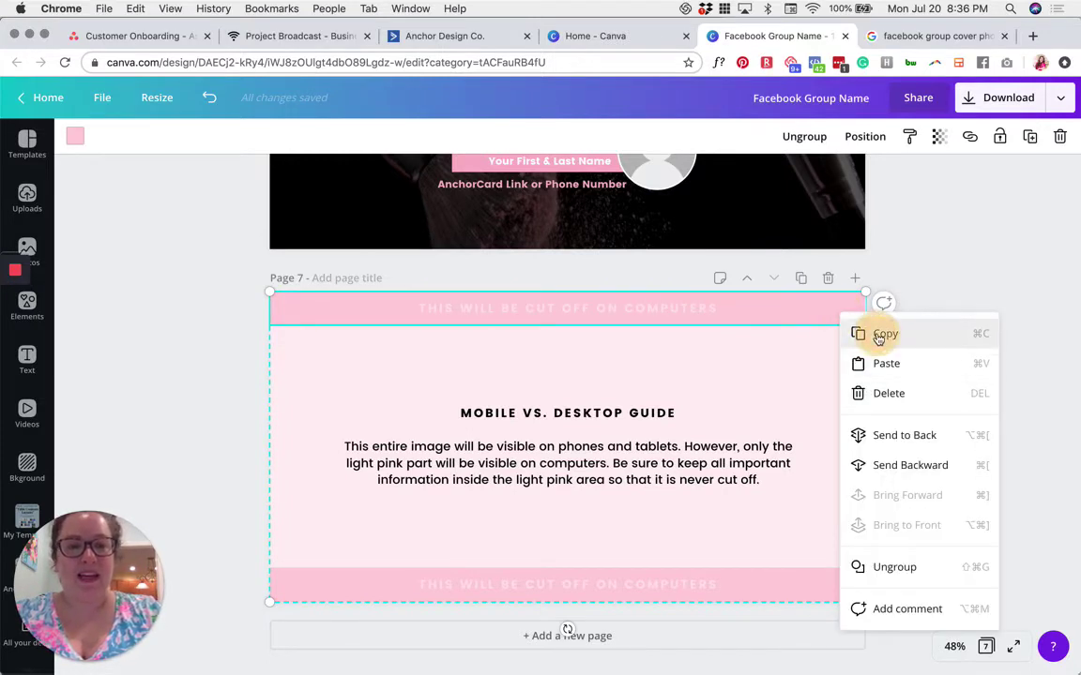
{"action": "left_click", "coordinate": [879, 336]}
Step: Paste the pink bar onto page 6, then undo, redo and undo again to remove it
{"action": "scroll", "coordinate": [877, 338], "scroll_direction": "up", "scroll_amount": 5}
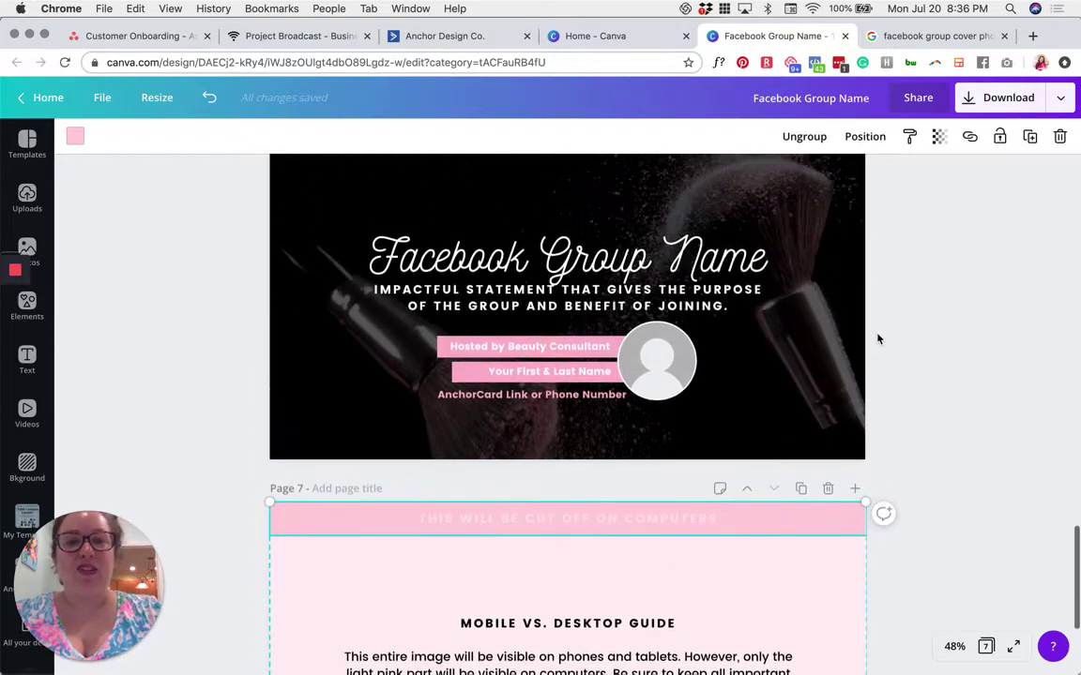
{"action": "left_click", "coordinate": [805, 317]}
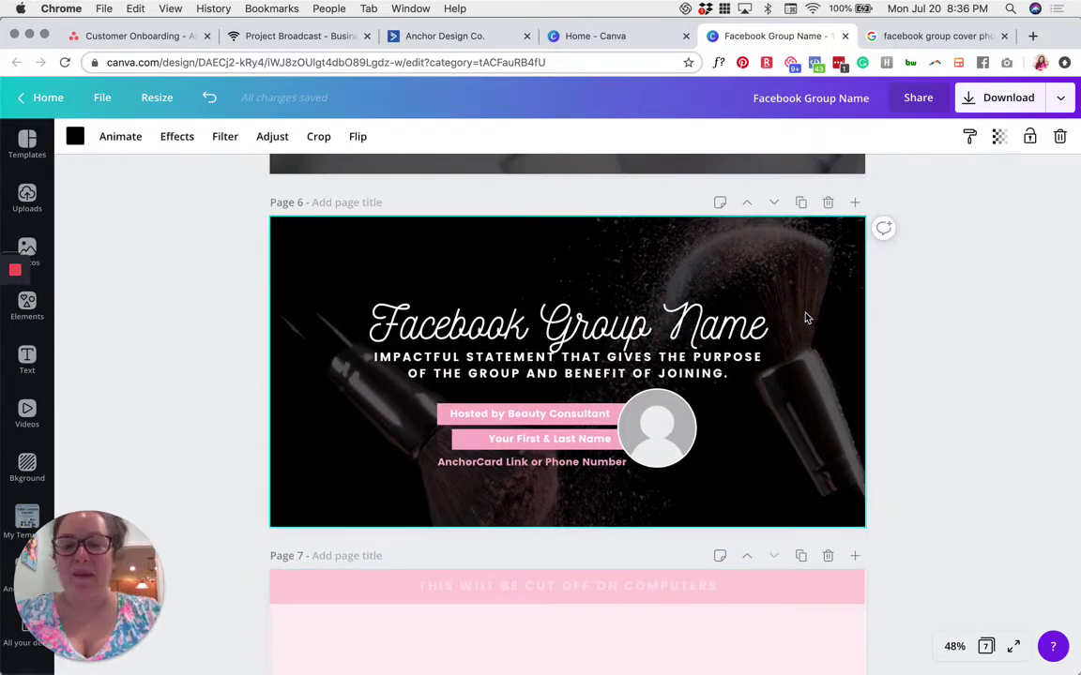
{"action": "right_click", "coordinate": [805, 317]}
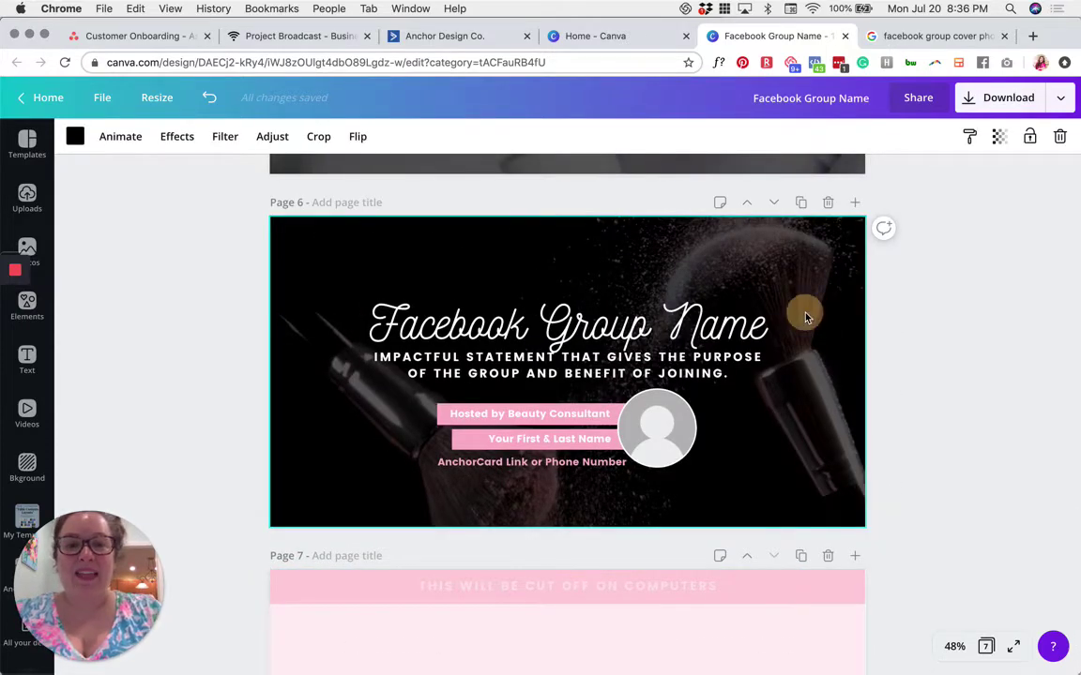
{"action": "left_click", "coordinate": [842, 363]}
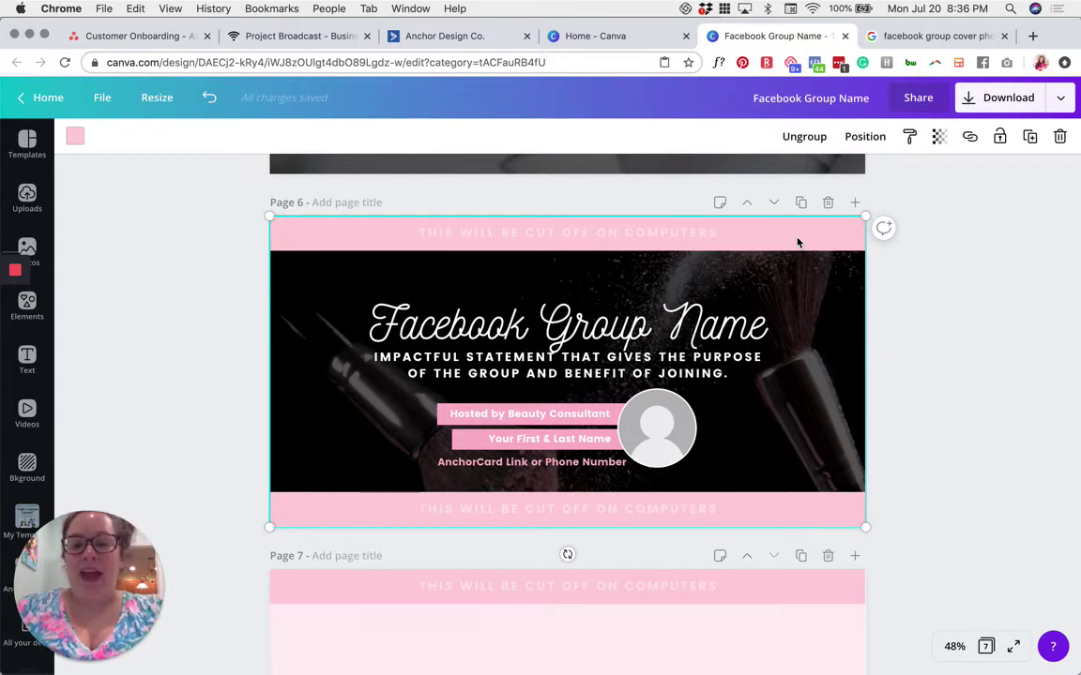
{"action": "key", "text": "super+z"}
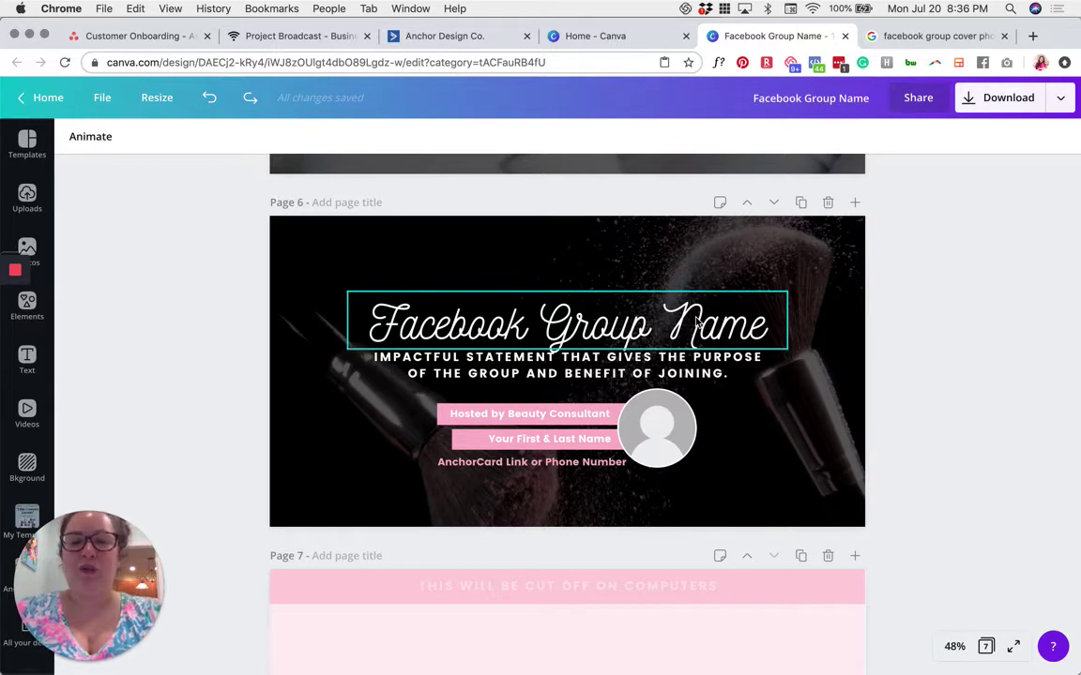
{"action": "key", "text": "ctrl+v"}
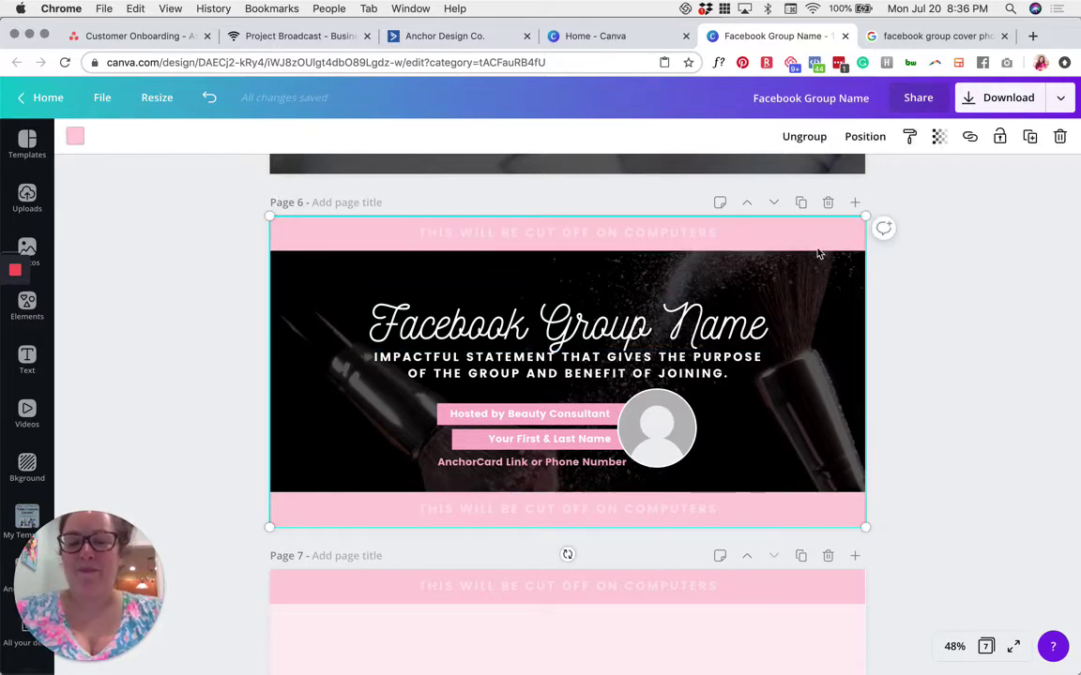
{"action": "key", "text": "ctrl+z"}
Step: Try the uploaded laptop photo as page 2's background, then undo it
{"action": "scroll", "coordinate": [817, 253], "scroll_direction": "up", "scroll_amount": 6}
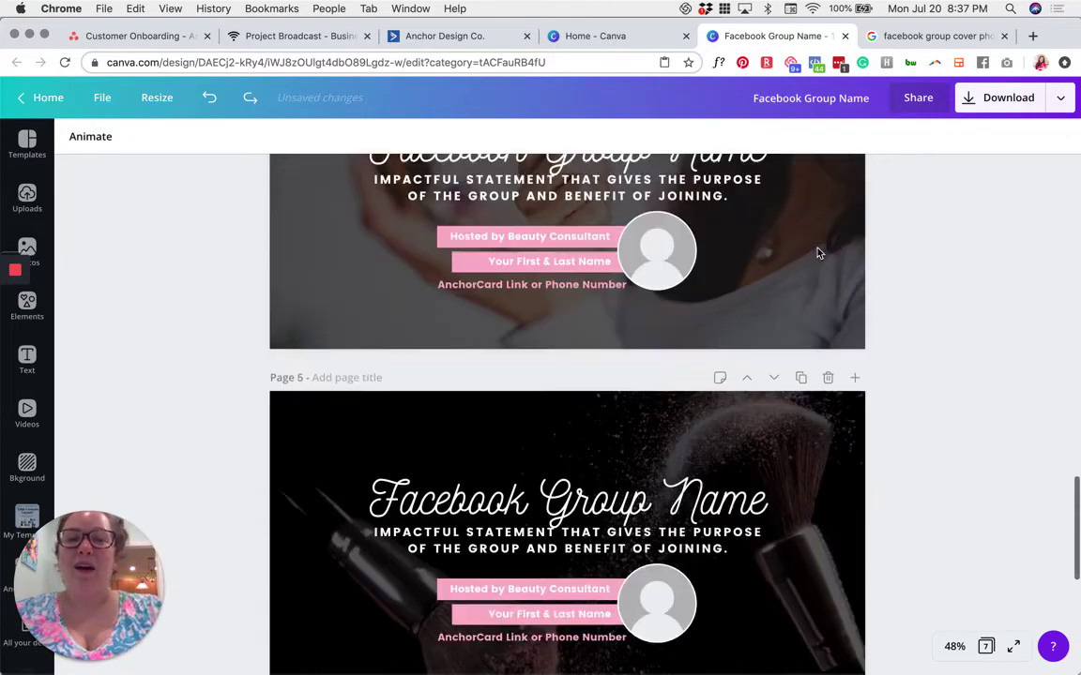
{"action": "scroll", "coordinate": [817, 253], "scroll_direction": "down", "scroll_amount": 3}
{"action": "scroll", "coordinate": [817, 254], "scroll_direction": "up", "scroll_amount": 10}
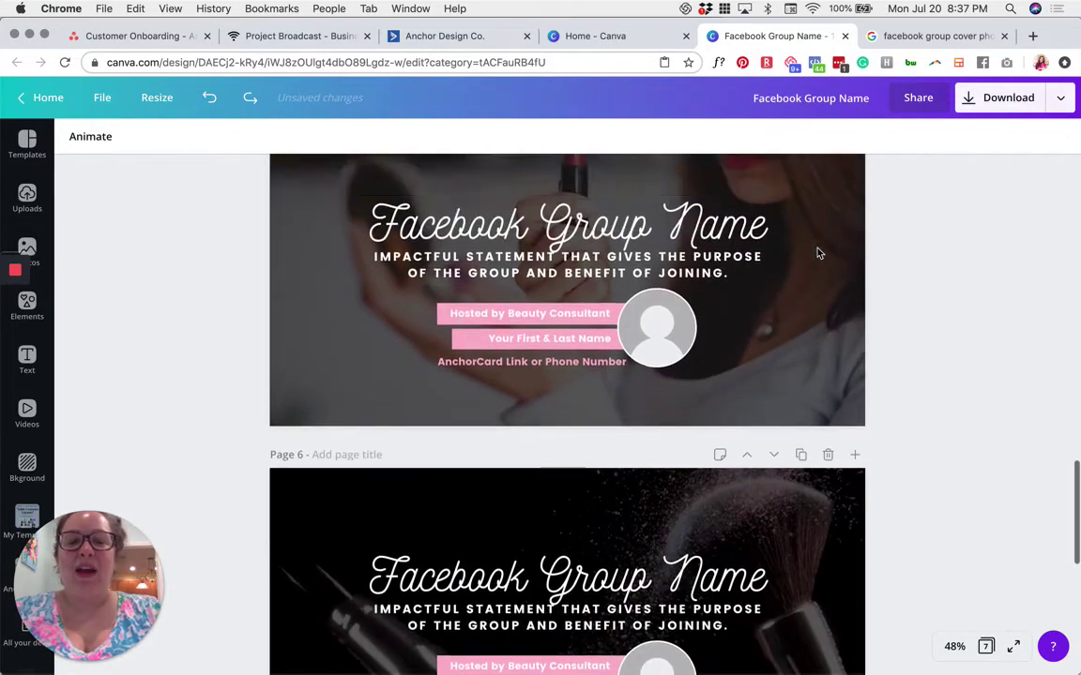
{"action": "scroll", "coordinate": [817, 254], "scroll_direction": "up", "scroll_amount": 8}
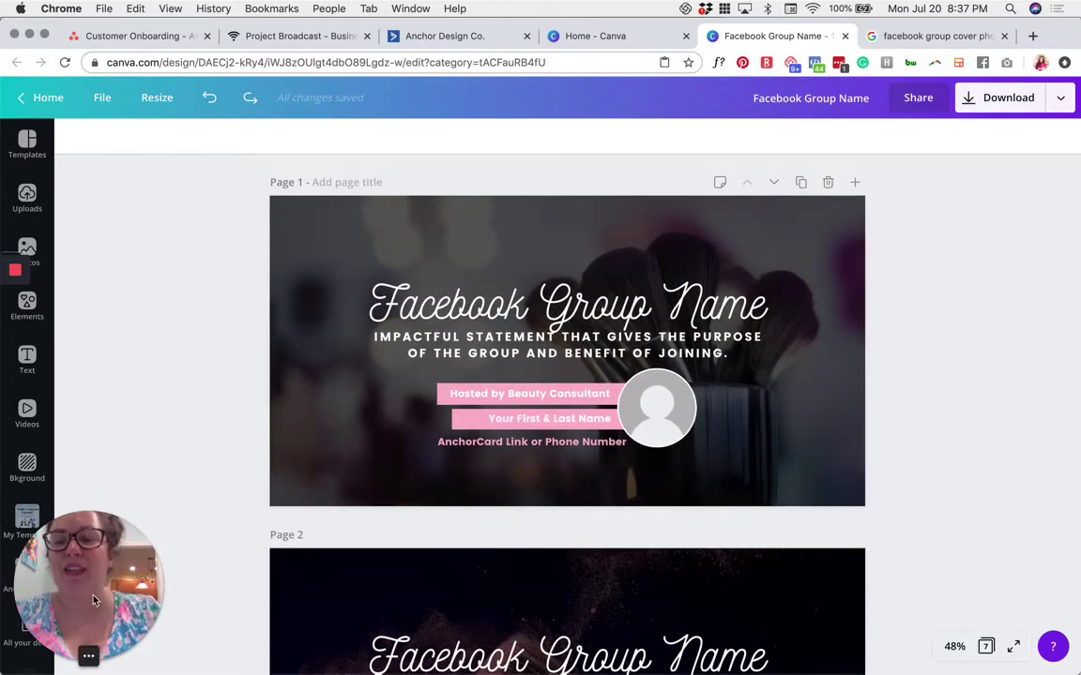
{"action": "left_click_drag", "start_coordinate": [98, 593], "coordinate": [1002, 501]}
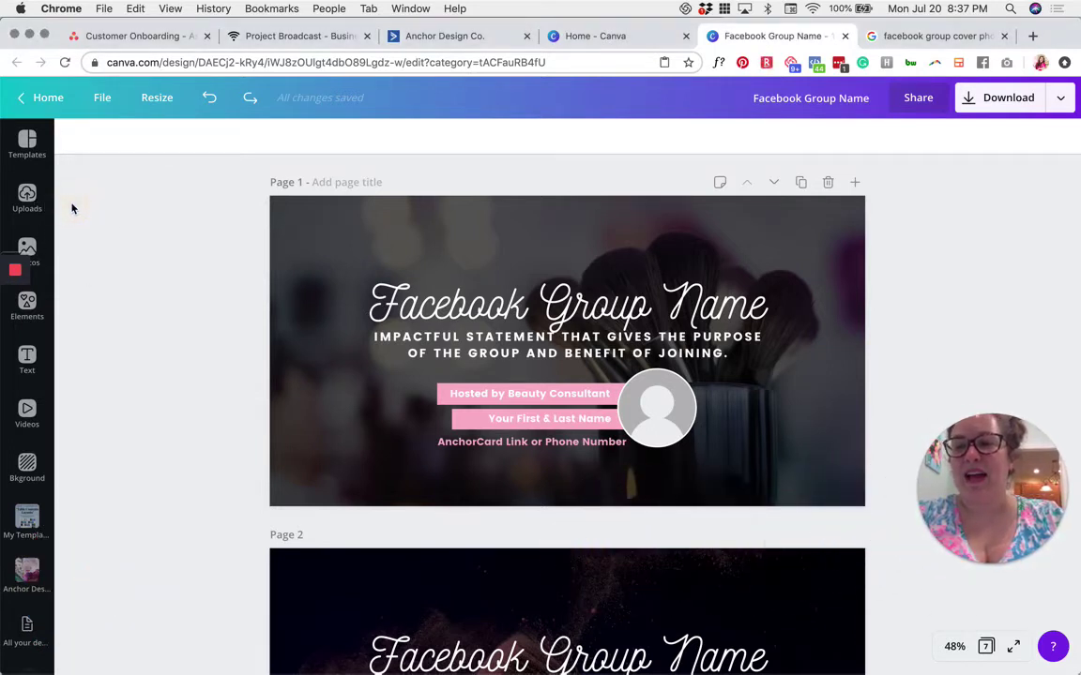
{"action": "left_click", "coordinate": [36, 196]}
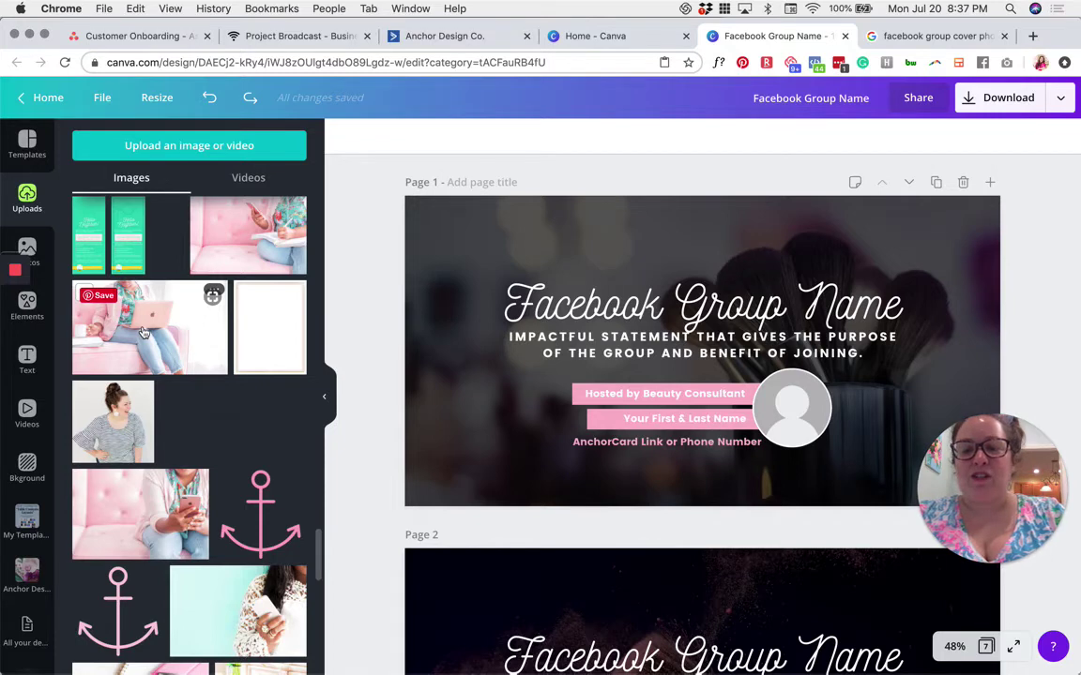
{"action": "left_click", "coordinate": [216, 319]}
{"action": "left_click_drag", "start_coordinate": [247, 319], "coordinate": [428, 567]}
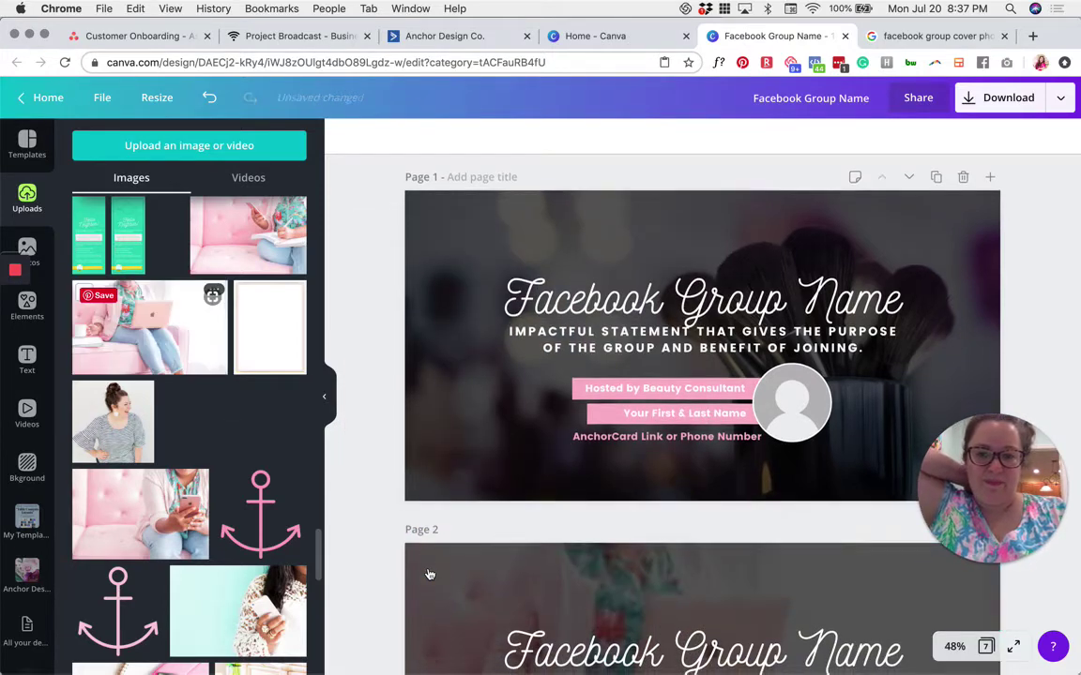
{"action": "scroll", "coordinate": [429, 572], "scroll_direction": "down", "scroll_amount": 5}
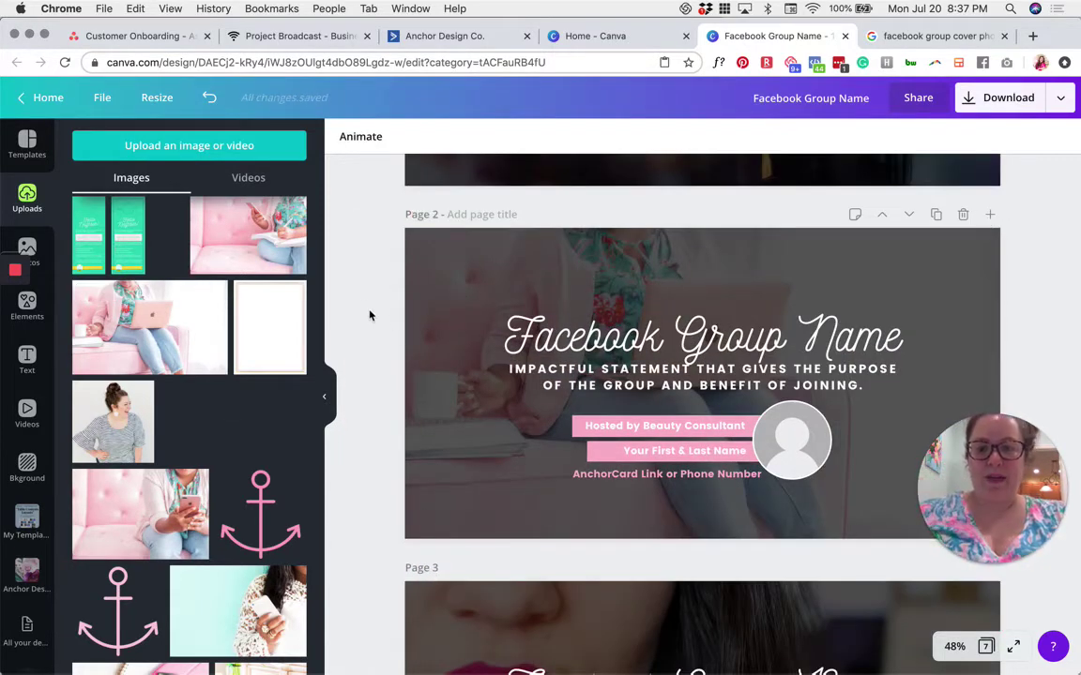
{"action": "key", "text": "super+z"}
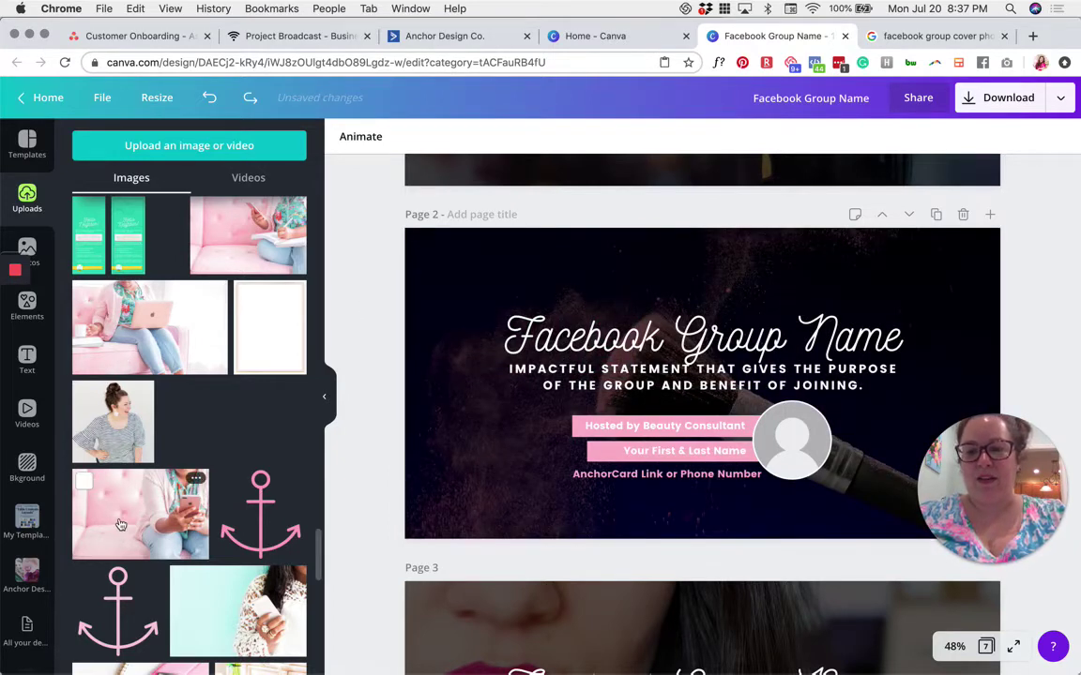
Step: Set the uploaded desk photo as page 2's background and select it
{"action": "scroll", "coordinate": [120, 521], "scroll_direction": "down", "scroll_amount": 5}
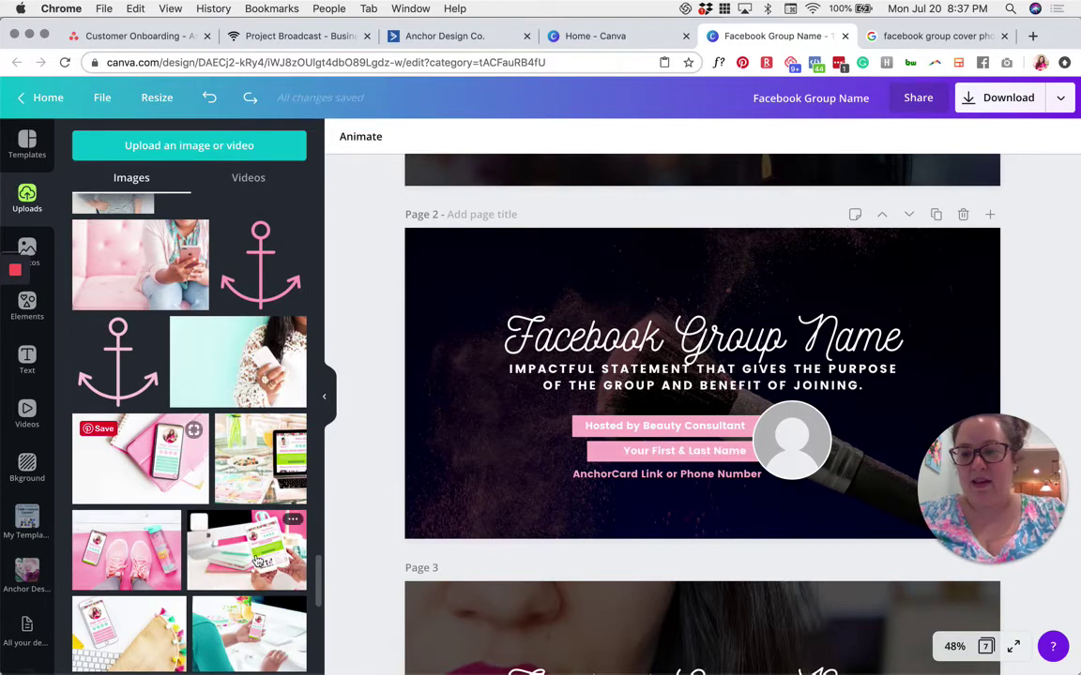
{"action": "scroll", "coordinate": [235, 563], "scroll_direction": "down", "scroll_amount": 3}
{"action": "scroll", "coordinate": [235, 563], "scroll_direction": "down", "scroll_amount": 1}
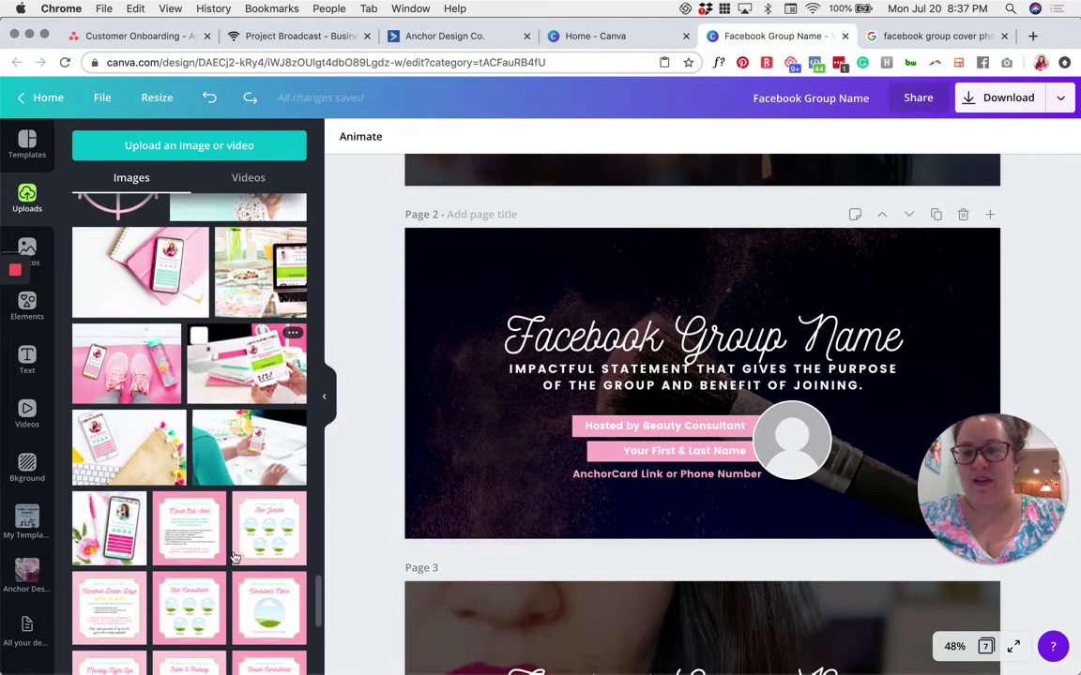
{"action": "left_click_drag", "start_coordinate": [248, 441], "coordinate": [422, 401]}
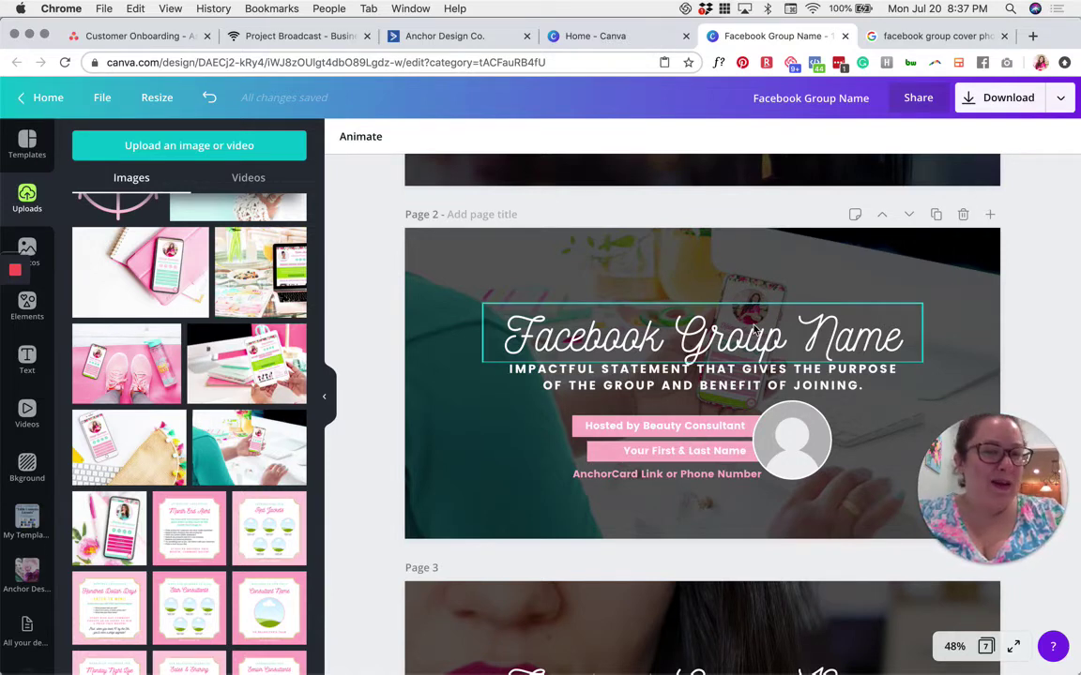
{"action": "left_click", "coordinate": [798, 262]}
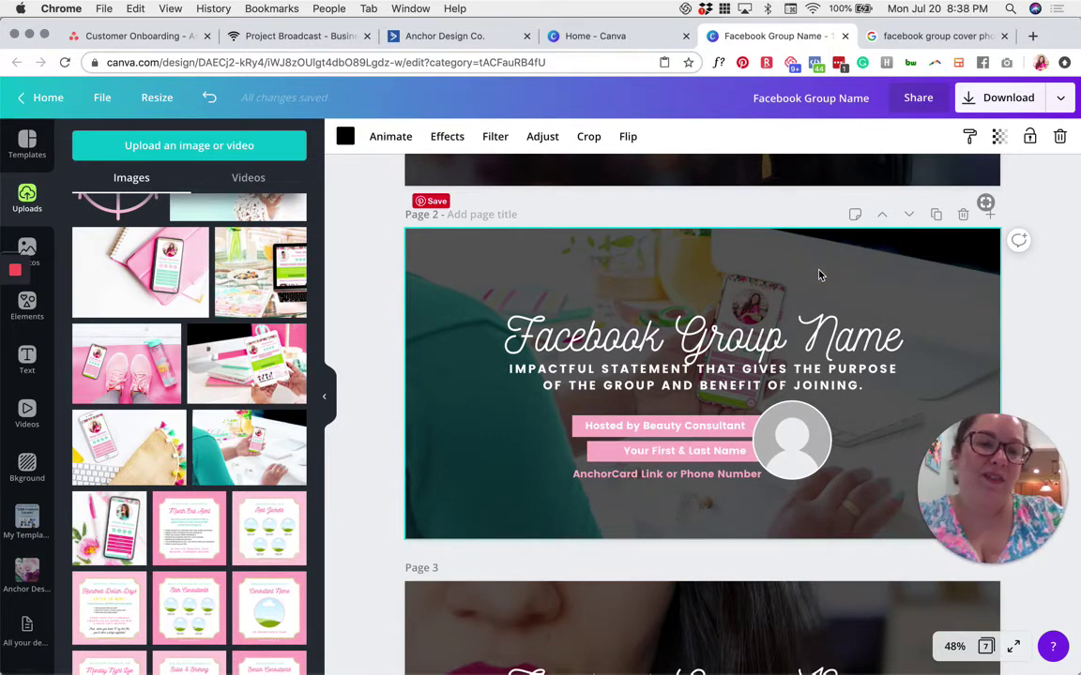
Step: Lower page 2's desk photo transparency to about 20, after deleting and restoring the photo
{"action": "key", "text": "Delete"}
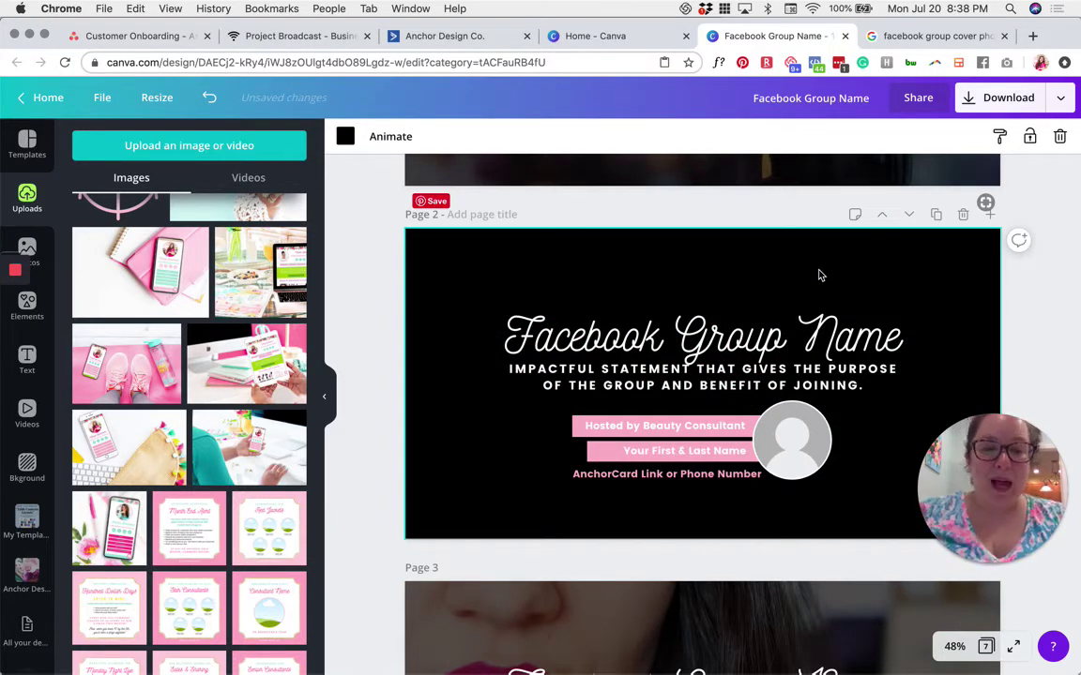
{"action": "key", "text": "super+z"}
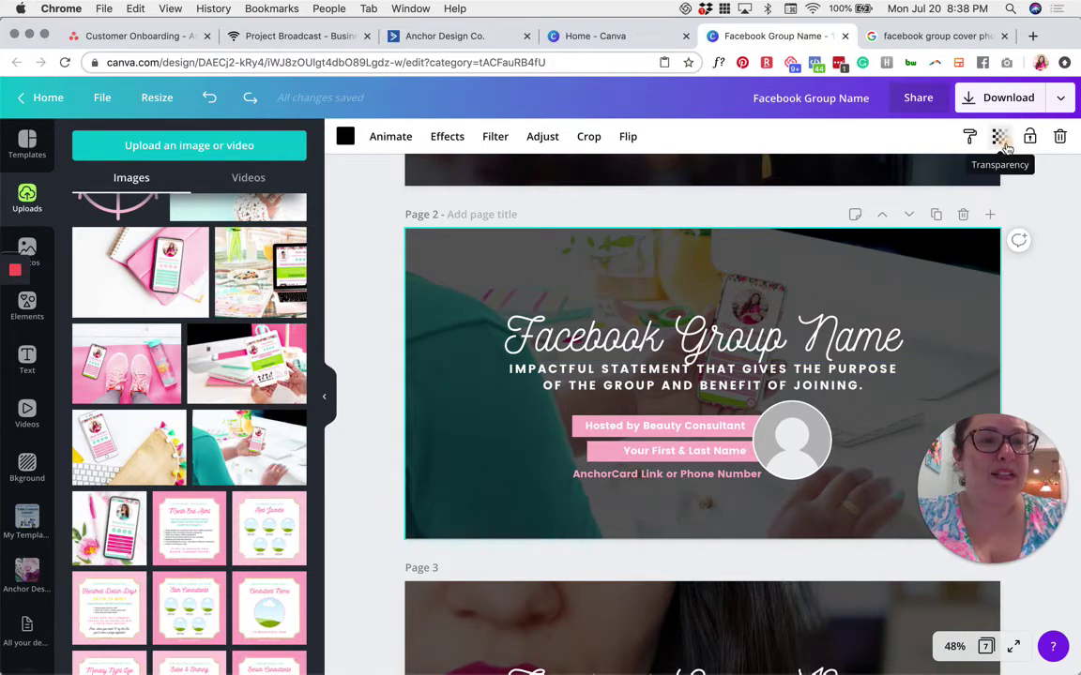
{"action": "left_click", "coordinate": [1000, 138]}
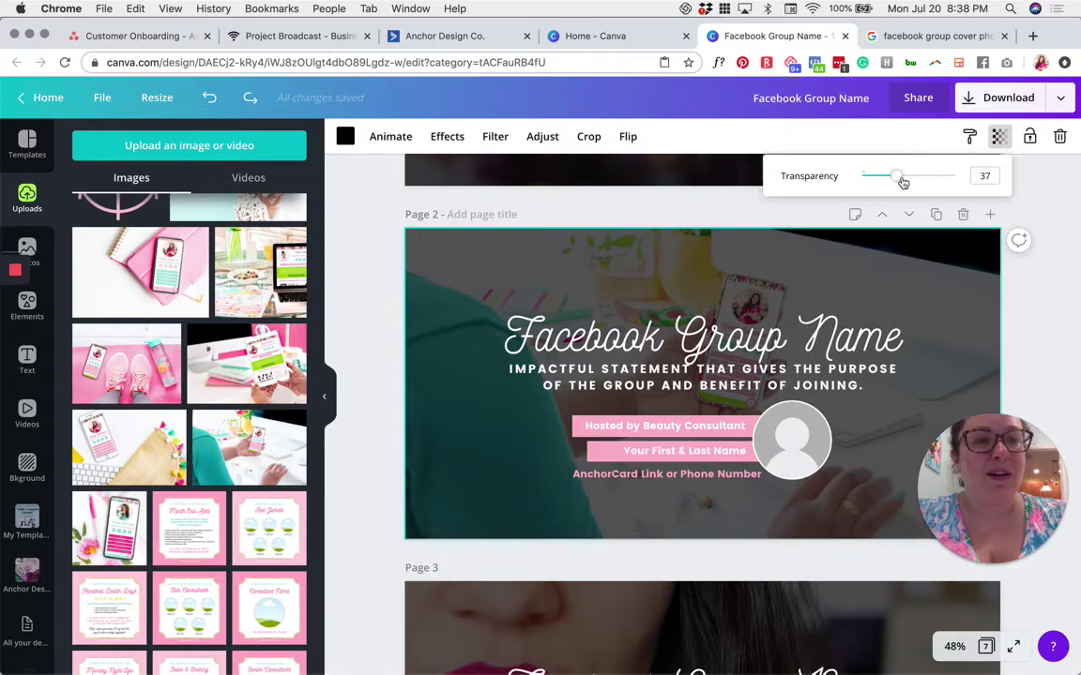
{"action": "left_click_drag", "start_coordinate": [898, 180], "coordinate": [881, 180]}
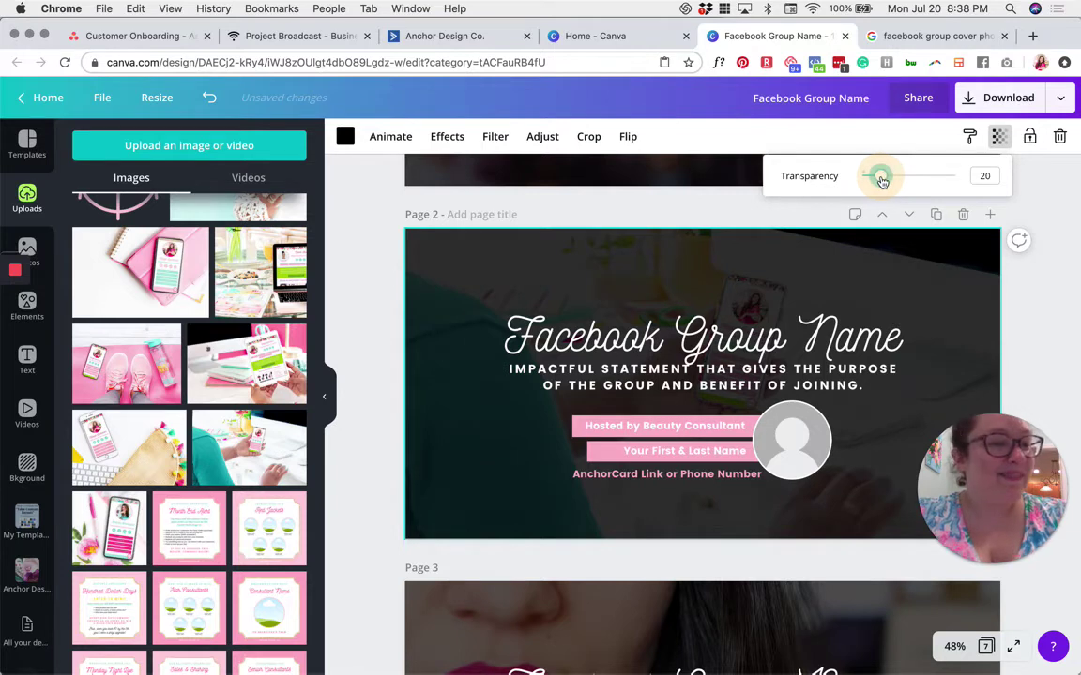
{"action": "left_click", "coordinate": [1031, 291]}
{"action": "scroll", "coordinate": [938, 329], "scroll_direction": "up", "scroll_amount": 1}
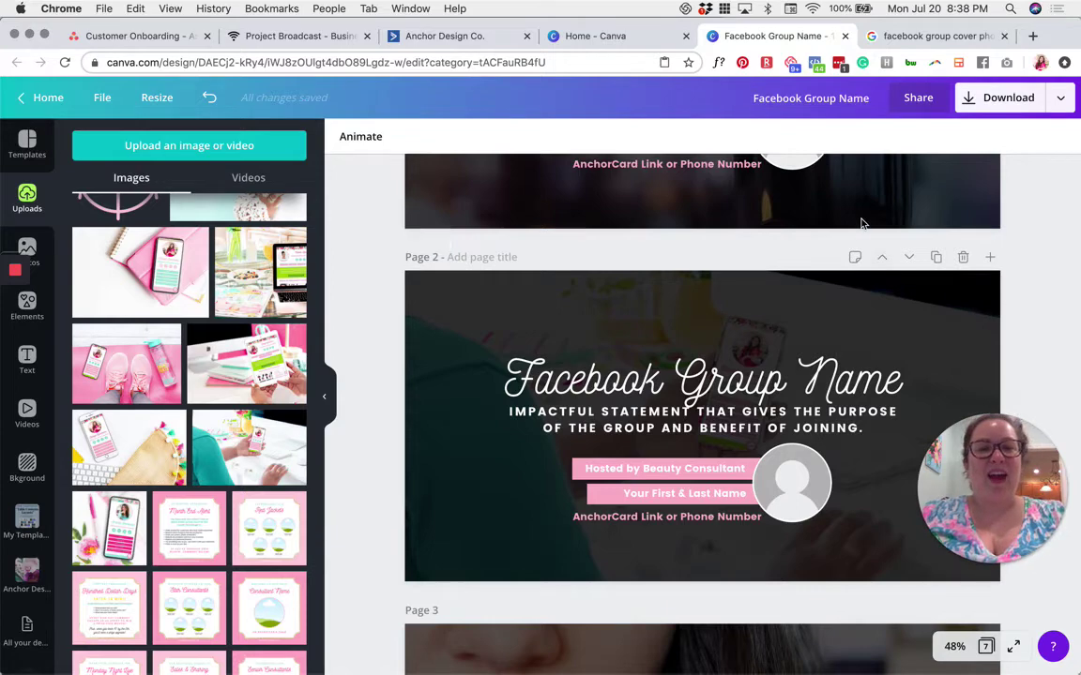
Step: Undo the earlier background photo swaps with three Cmd+Z presses
{"action": "scroll", "coordinate": [863, 226], "scroll_direction": "up", "scroll_amount": 1}
{"action": "key", "text": "super+z"}
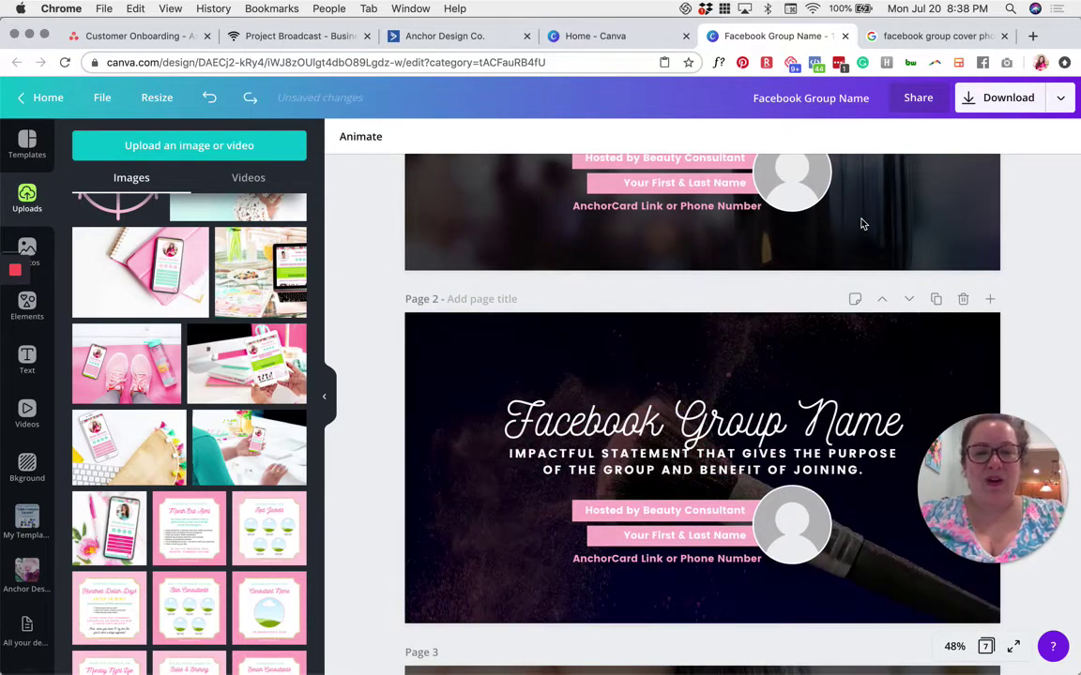
{"action": "key", "text": "super+z"}
{"action": "key", "text": "super+z"}
{"action": "key", "text": "super+z"}
{"action": "key", "text": "super+z"}
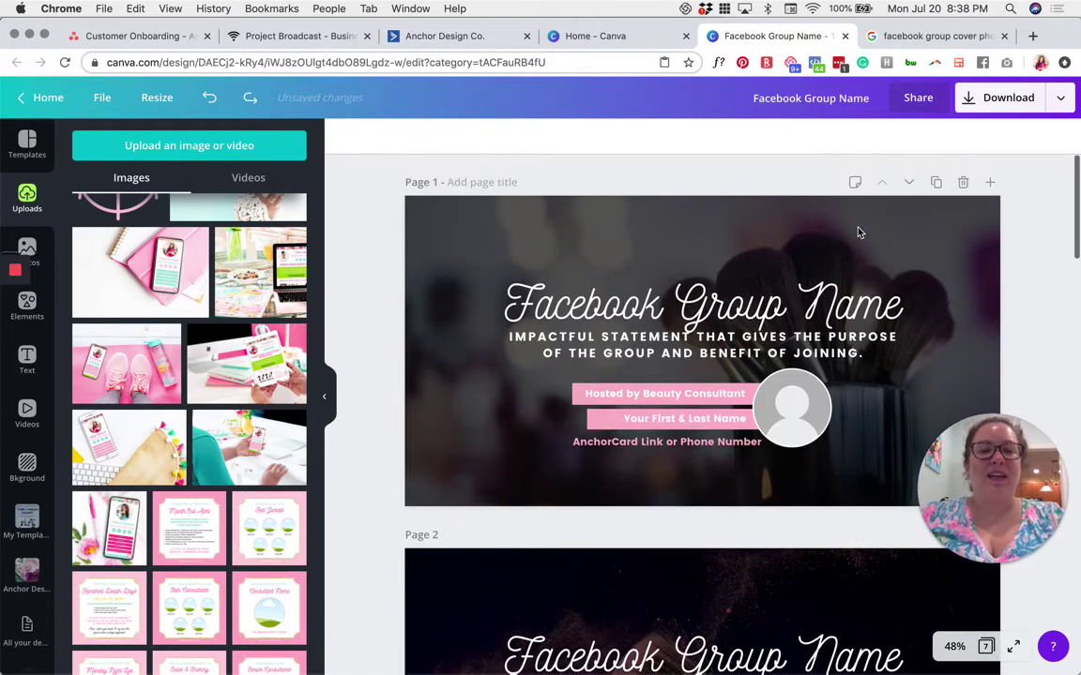
{"action": "key", "text": "super+z"}
{"action": "key", "text": "super+z"}
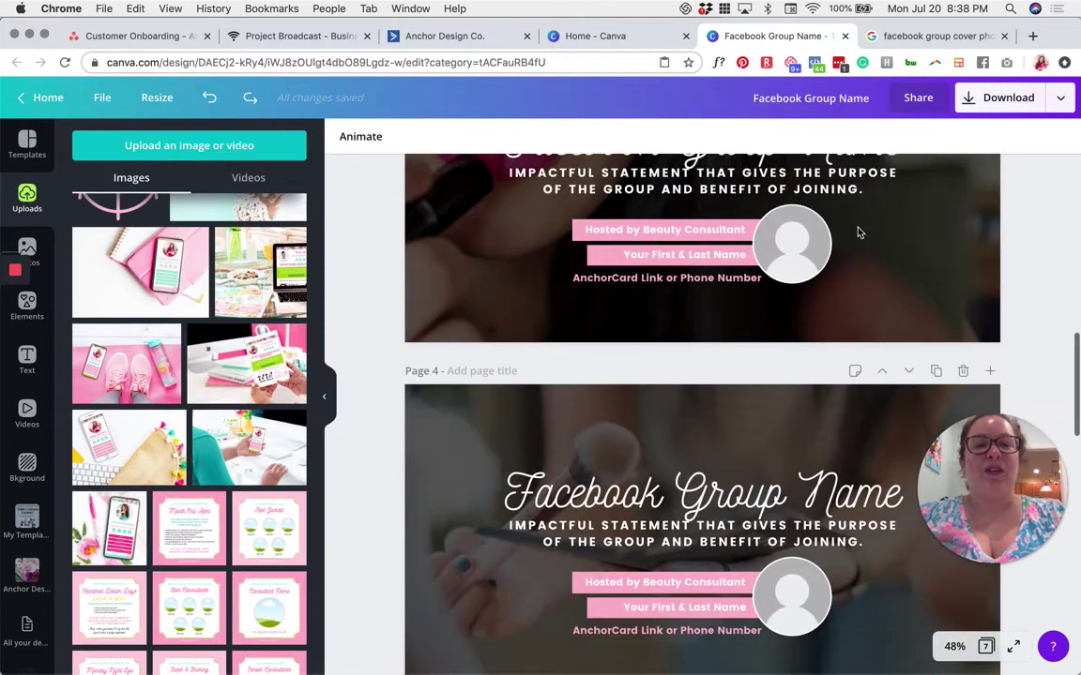
{"action": "scroll", "coordinate": [857, 232], "scroll_direction": "down", "scroll_amount": 1}
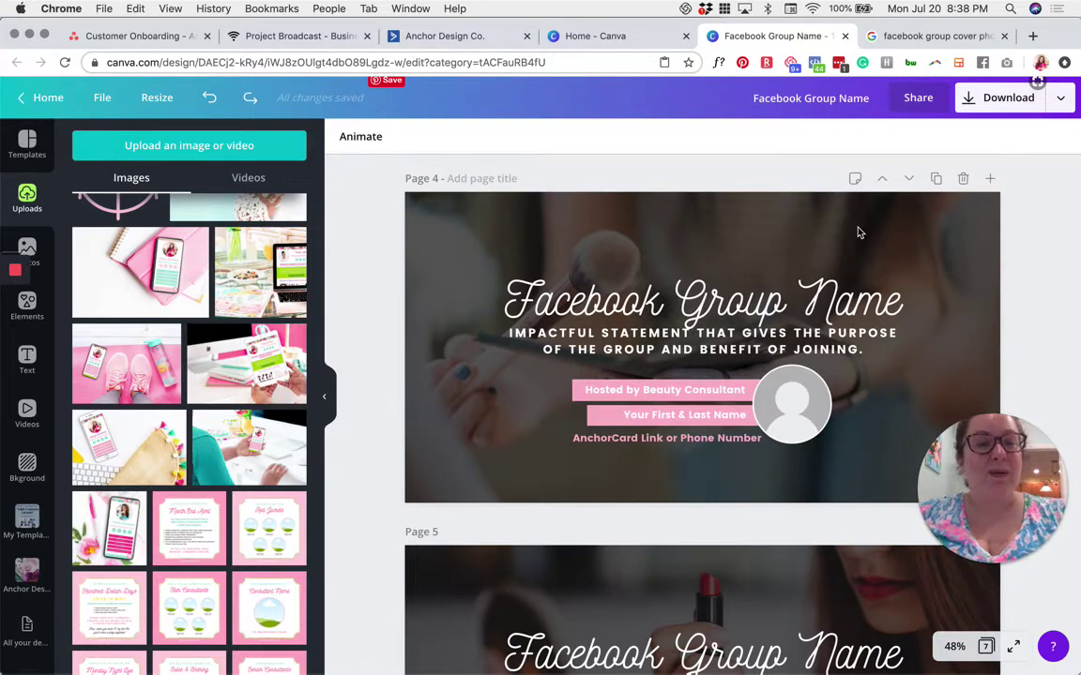
{"action": "scroll", "coordinate": [276, 302], "scroll_direction": "up", "scroll_amount": 2}
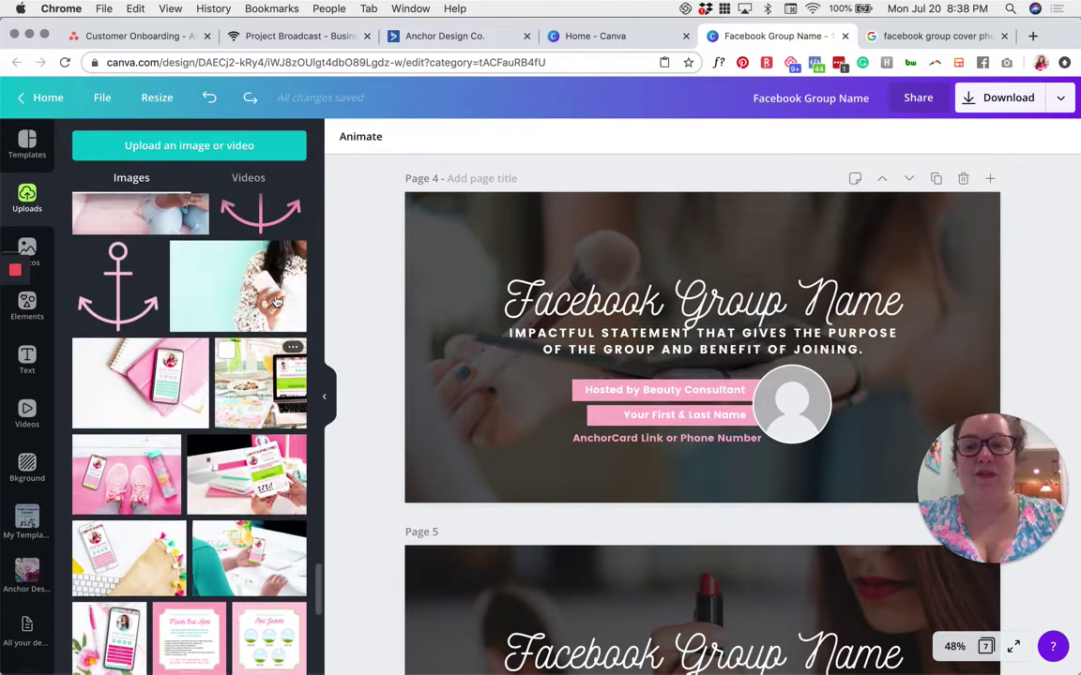
{"action": "scroll", "coordinate": [277, 302], "scroll_direction": "up", "scroll_amount": 4}
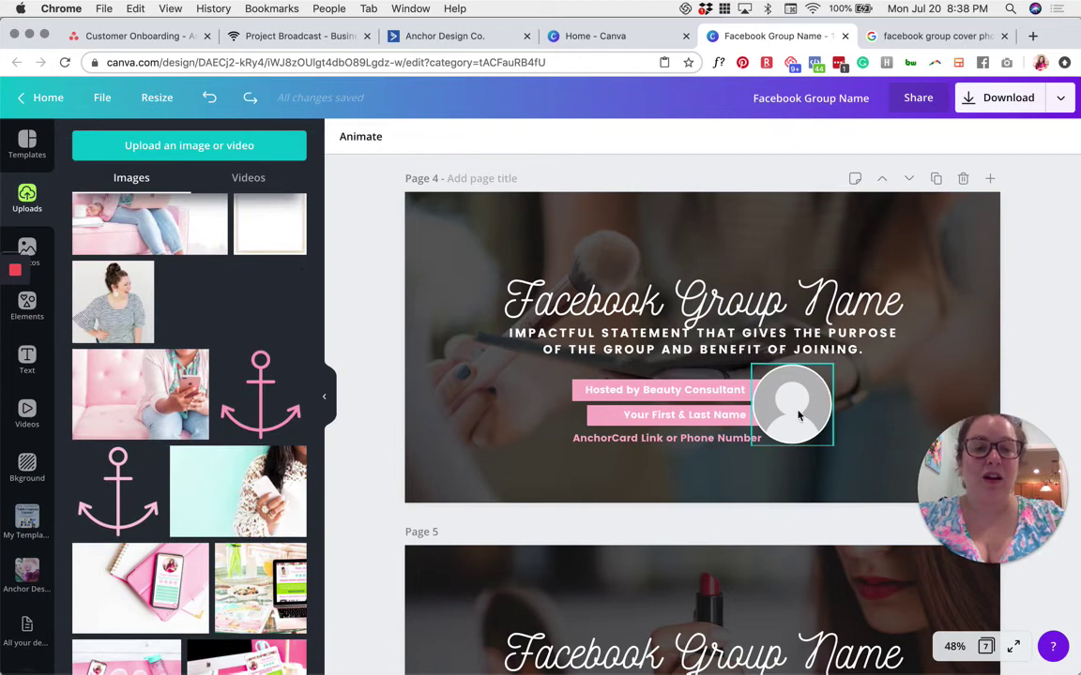
Step: Drop the woman's uploaded headshot into page 4's round profile circle, then undo it
{"action": "left_click", "coordinate": [798, 415]}
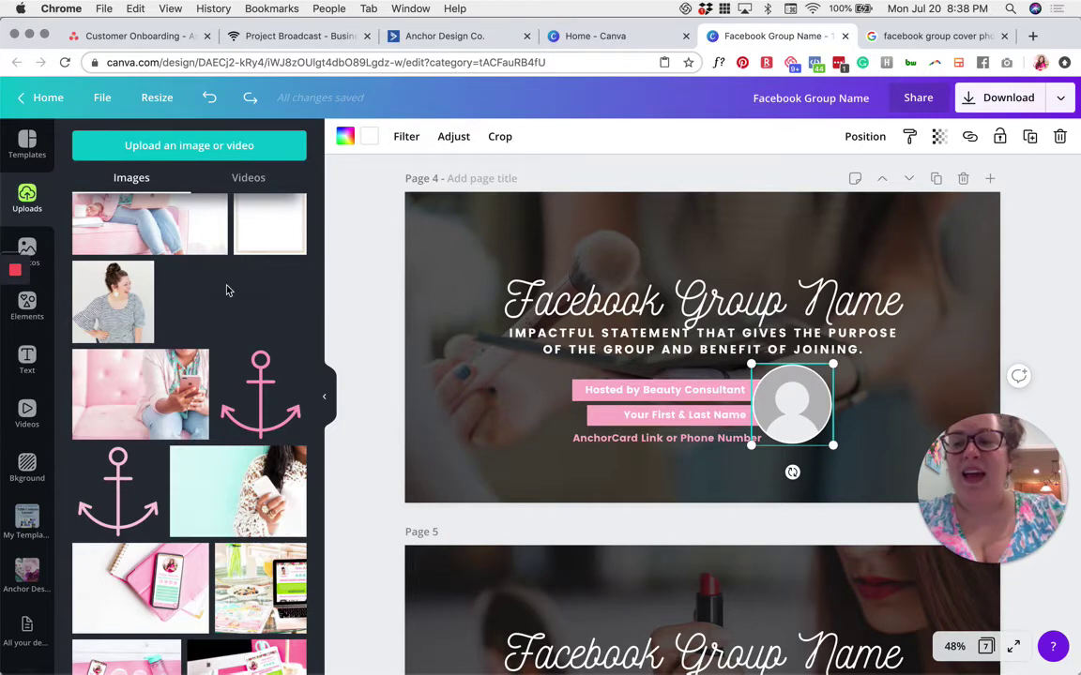
{"action": "left_click_drag", "start_coordinate": [122, 305], "coordinate": [762, 407]}
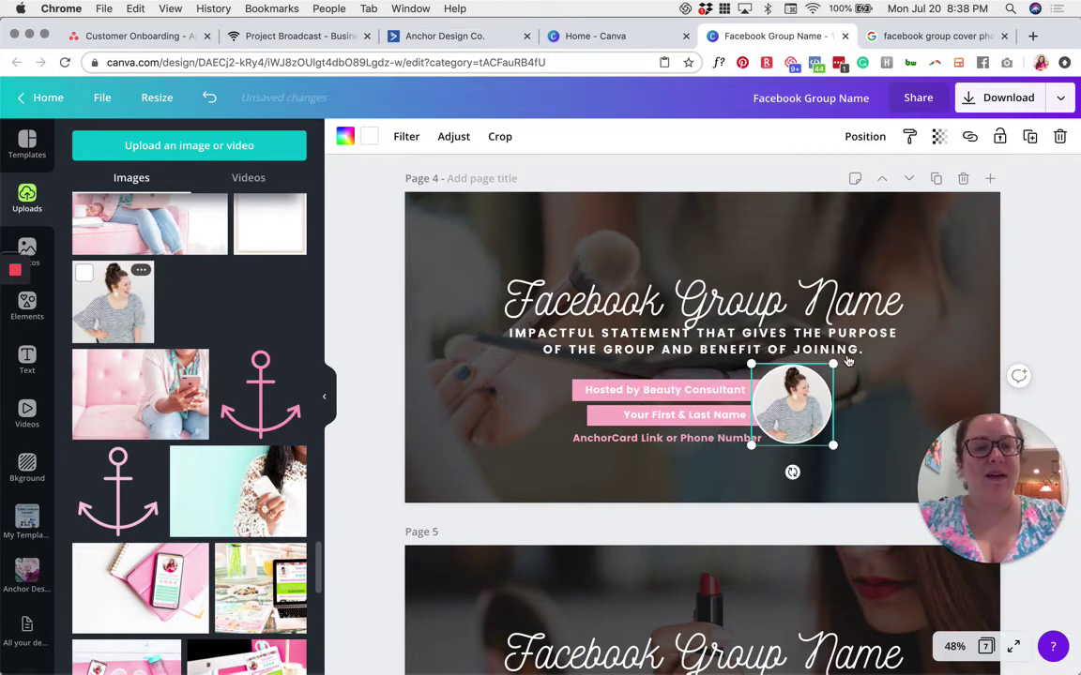
{"action": "left_click", "coordinate": [1048, 279]}
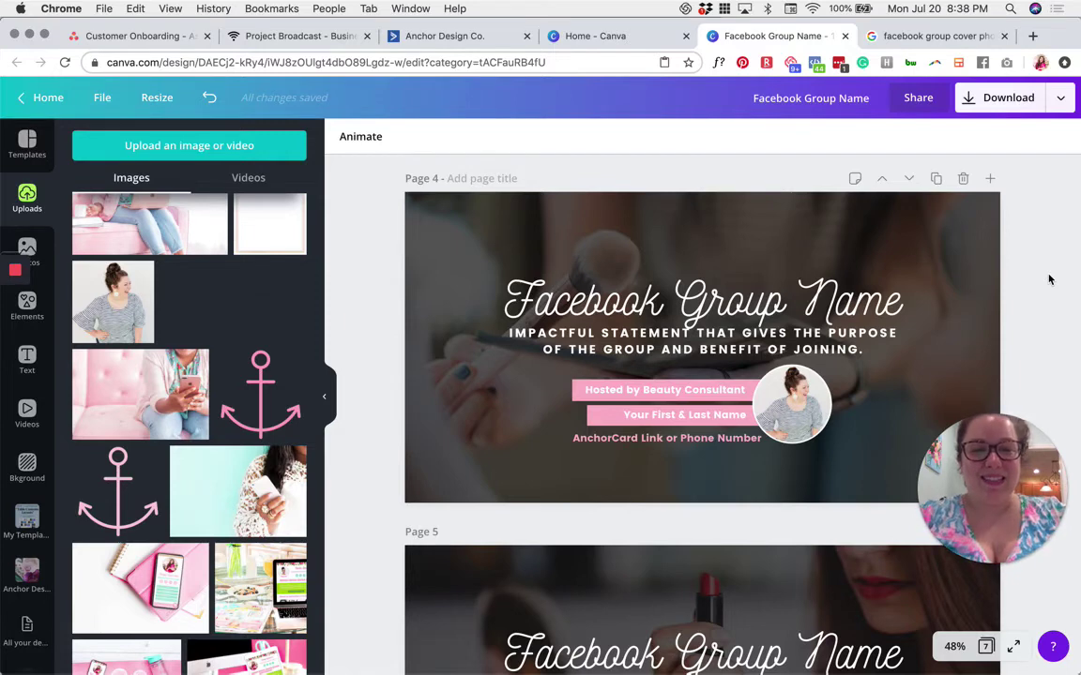
{"action": "key", "text": "super+z"}
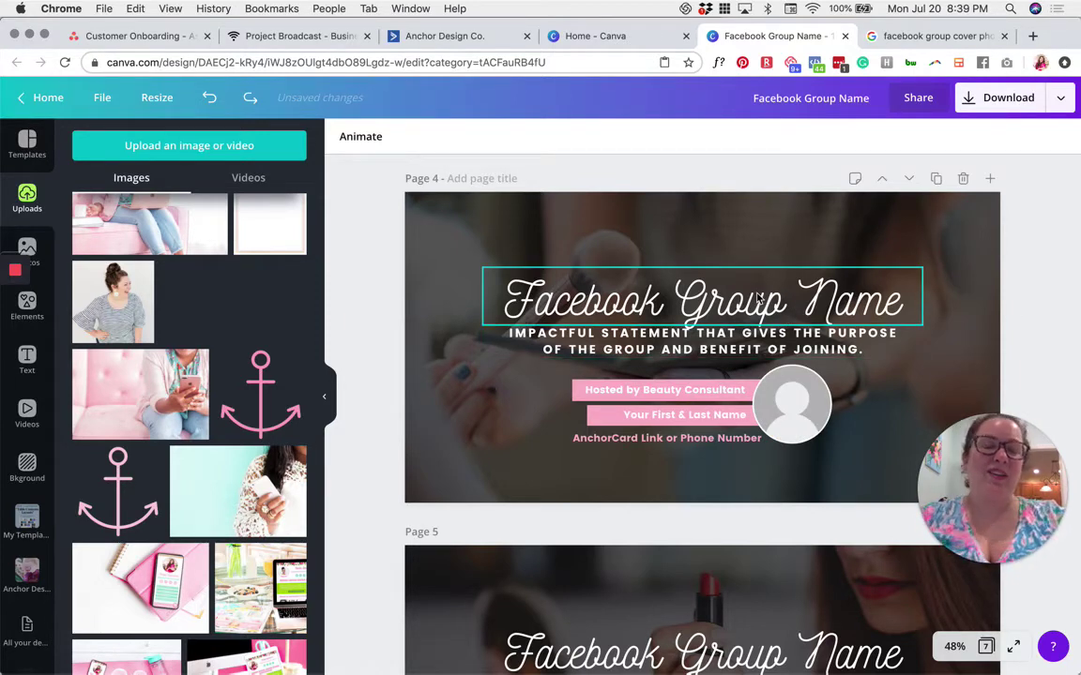
Step: Check page 4's heading, purpose statement, Hosted by and name text boxes without editing them
{"action": "left_click", "coordinate": [846, 306]}
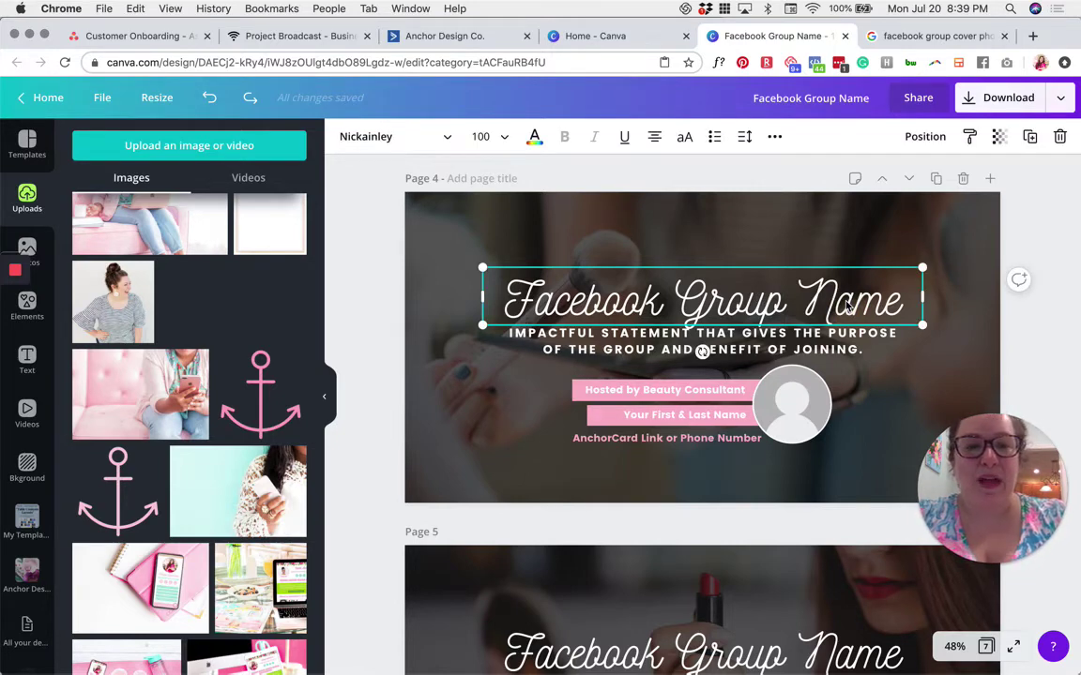
{"action": "double_click", "coordinate": [839, 304]}
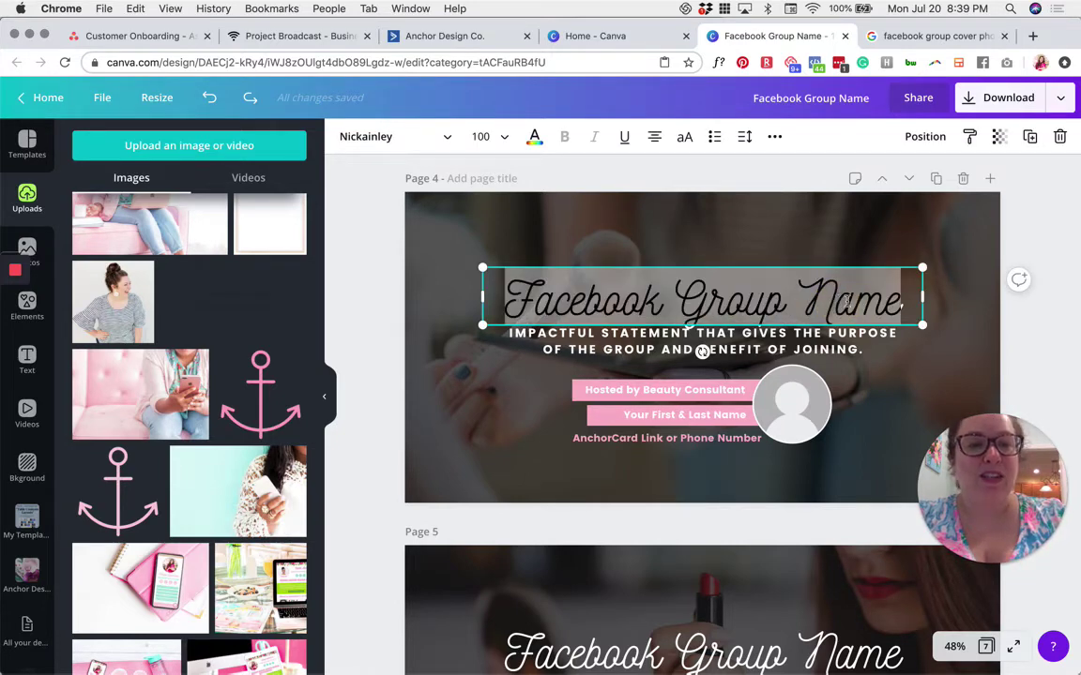
{"action": "key", "text": "Escape"}
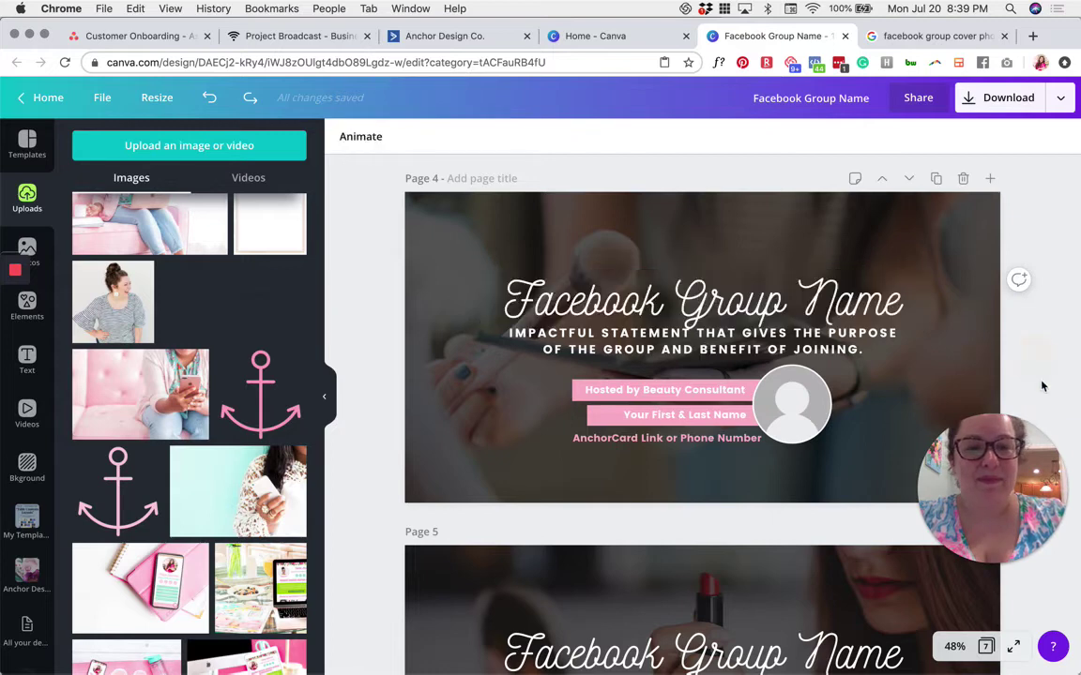
{"action": "left_click", "coordinate": [589, 352]}
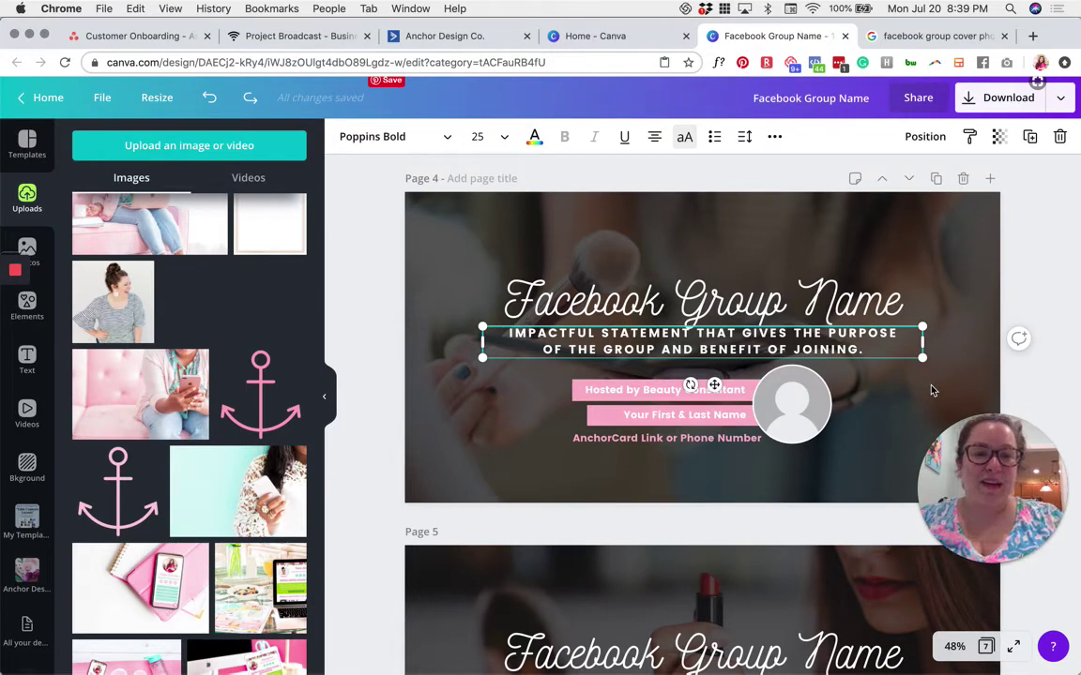
{"action": "left_click", "coordinate": [603, 391]}
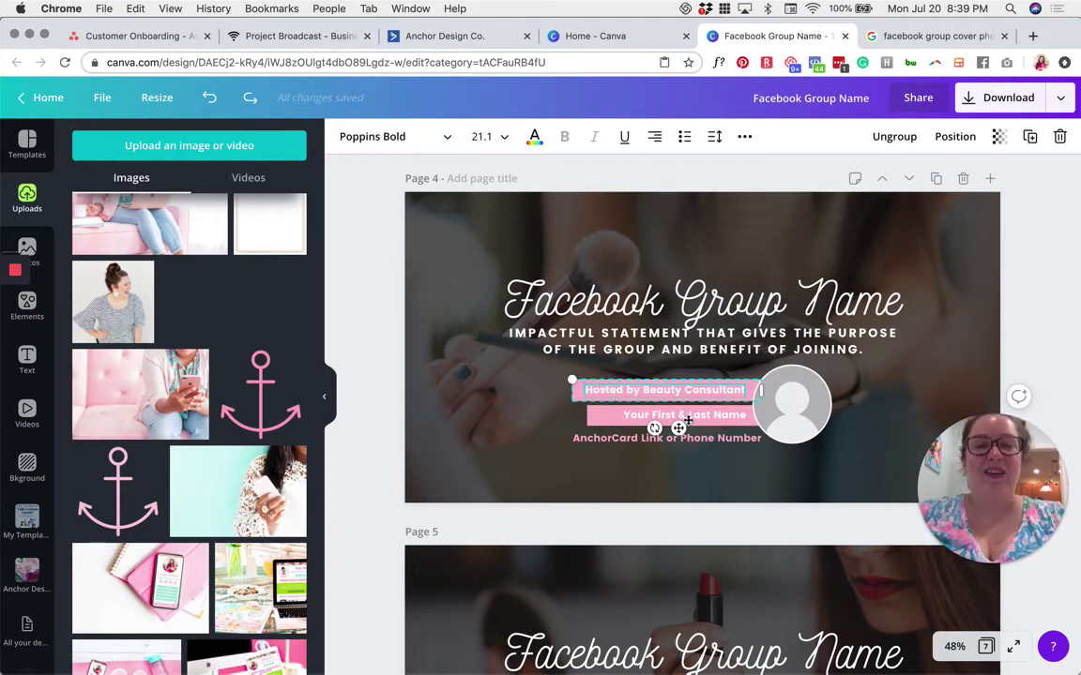
{"action": "left_click", "coordinate": [731, 417]}
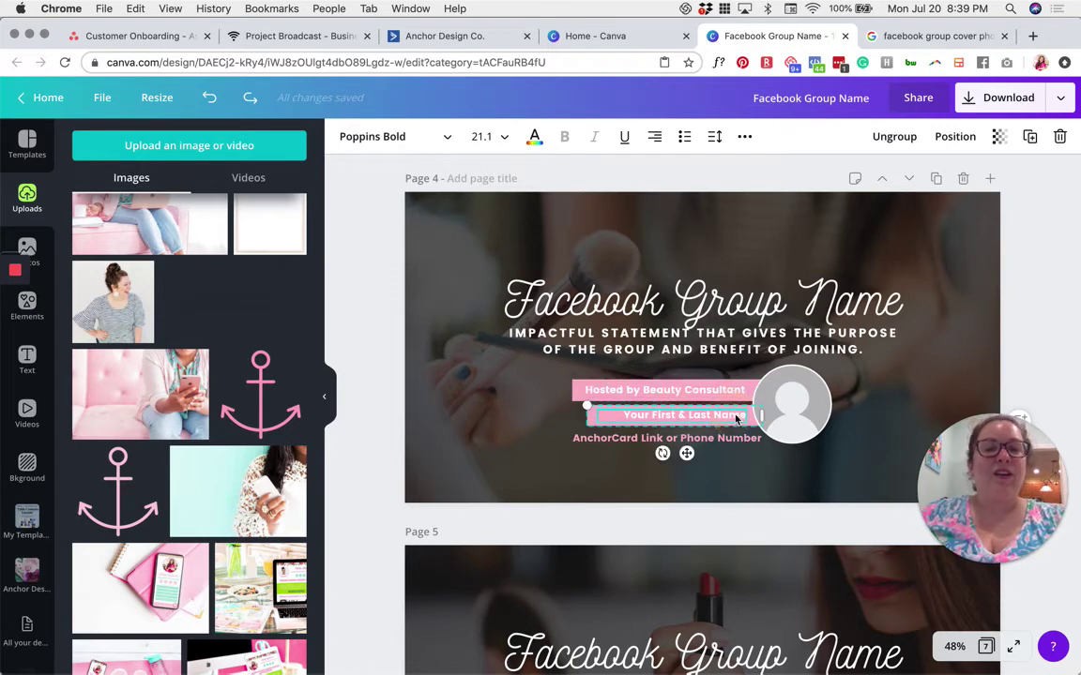
{"action": "left_click", "coordinate": [938, 392]}
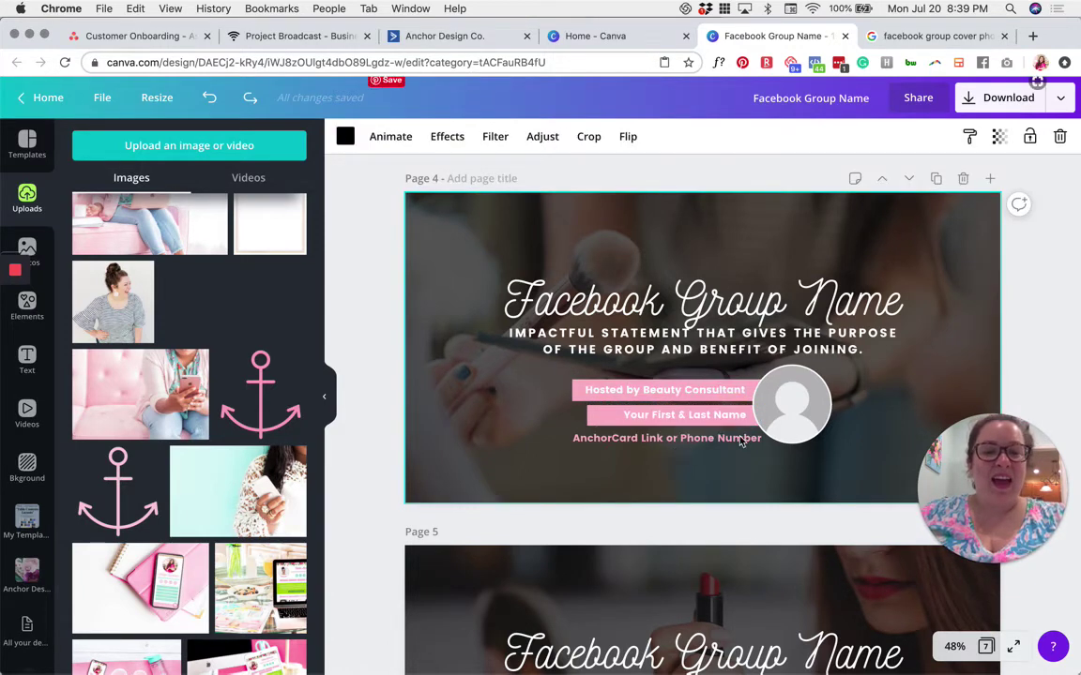
{"action": "left_click", "coordinate": [662, 441]}
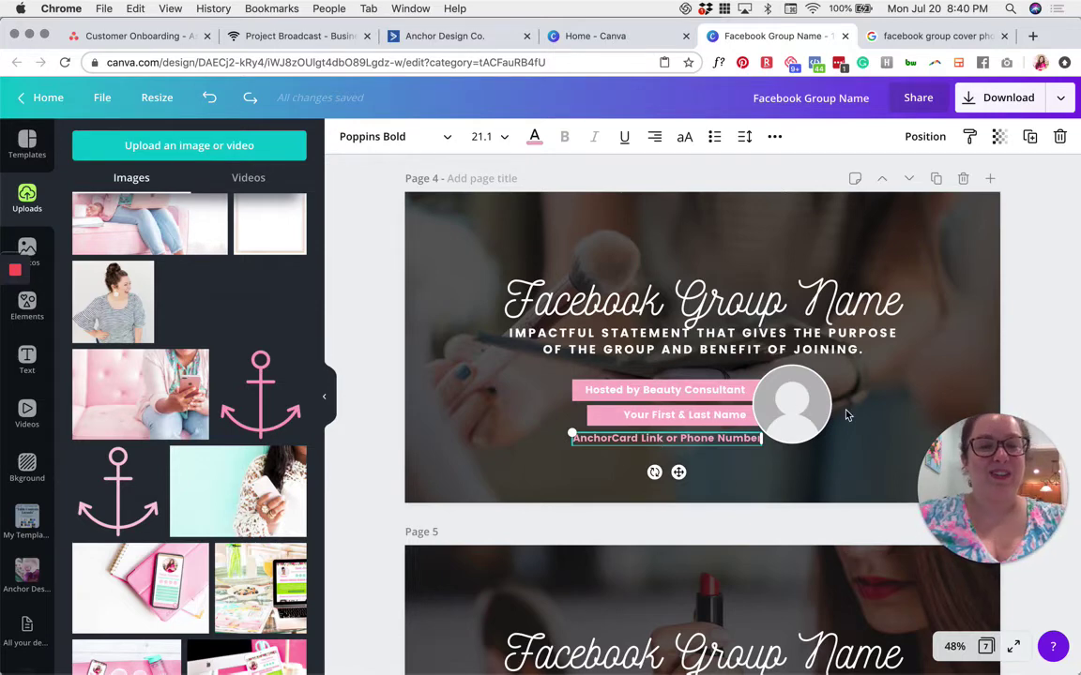
{"action": "left_click", "coordinate": [925, 385]}
{"action": "scroll", "coordinate": [924, 386], "scroll_direction": "down", "scroll_amount": 5}
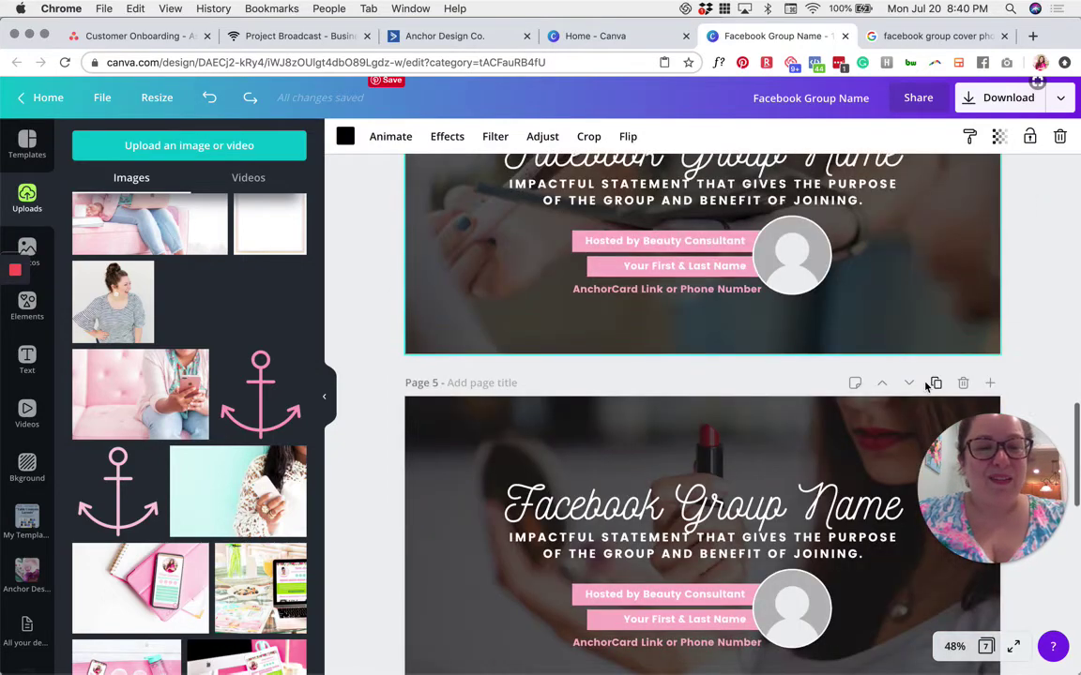
{"action": "scroll", "coordinate": [924, 386], "scroll_direction": "up", "scroll_amount": 15}
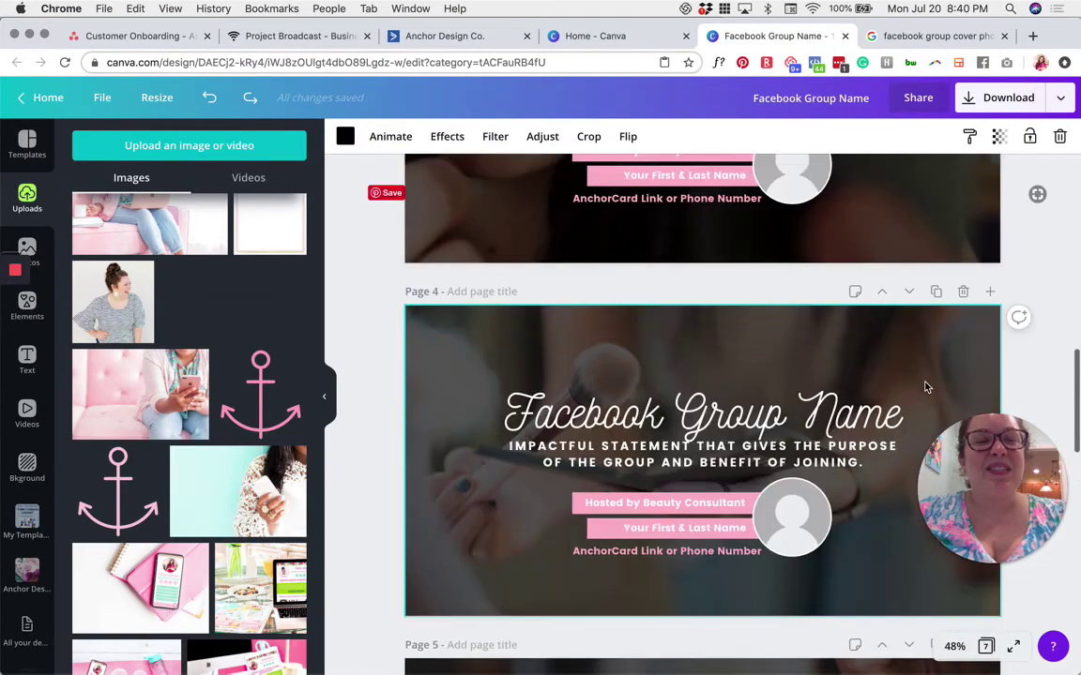
{"action": "scroll", "coordinate": [925, 386], "scroll_direction": "up", "scroll_amount": 4}
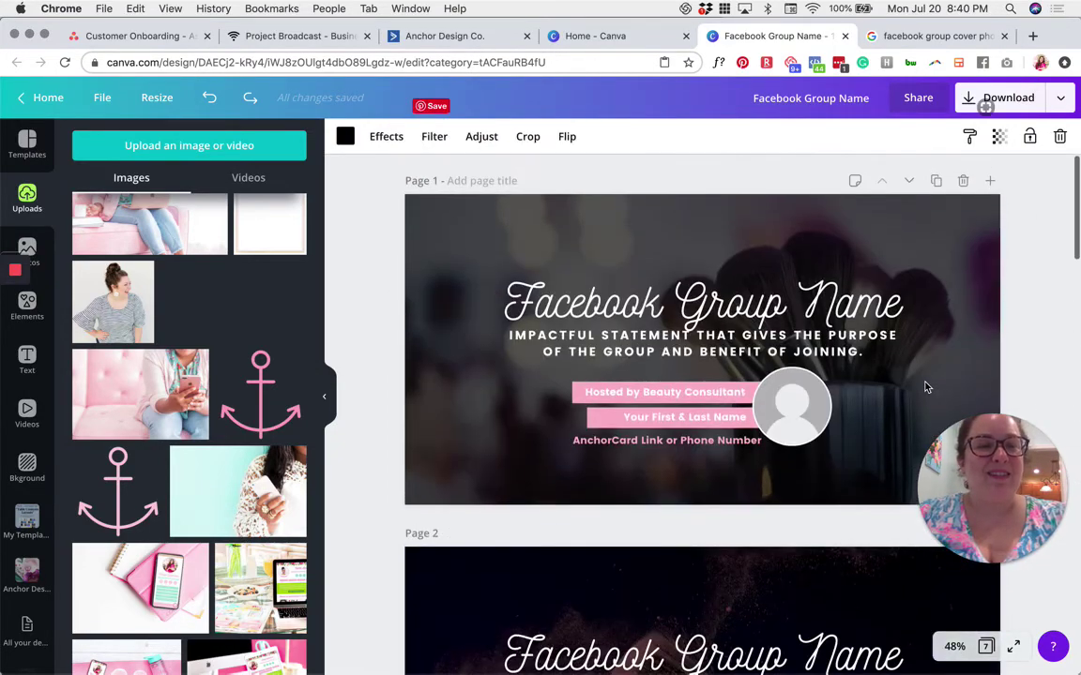
{"action": "scroll", "coordinate": [925, 386], "scroll_direction": "down", "scroll_amount": 3}
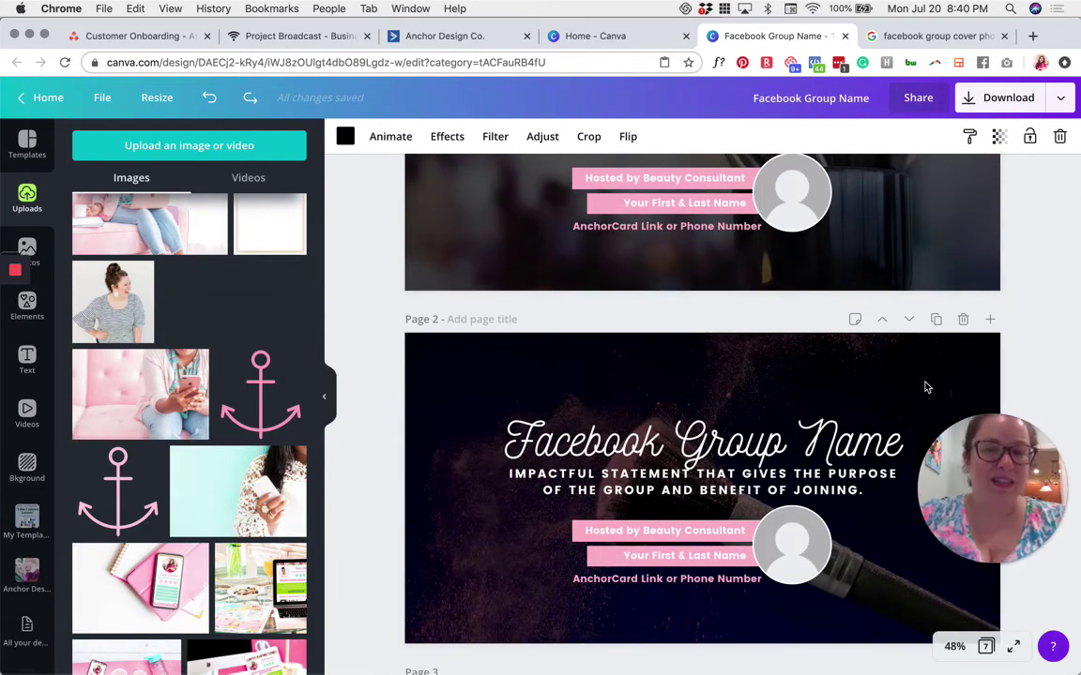
{"action": "scroll", "coordinate": [925, 386], "scroll_direction": "down", "scroll_amount": 4}
{"action": "scroll", "coordinate": [925, 386], "scroll_direction": "up", "scroll_amount": 3}
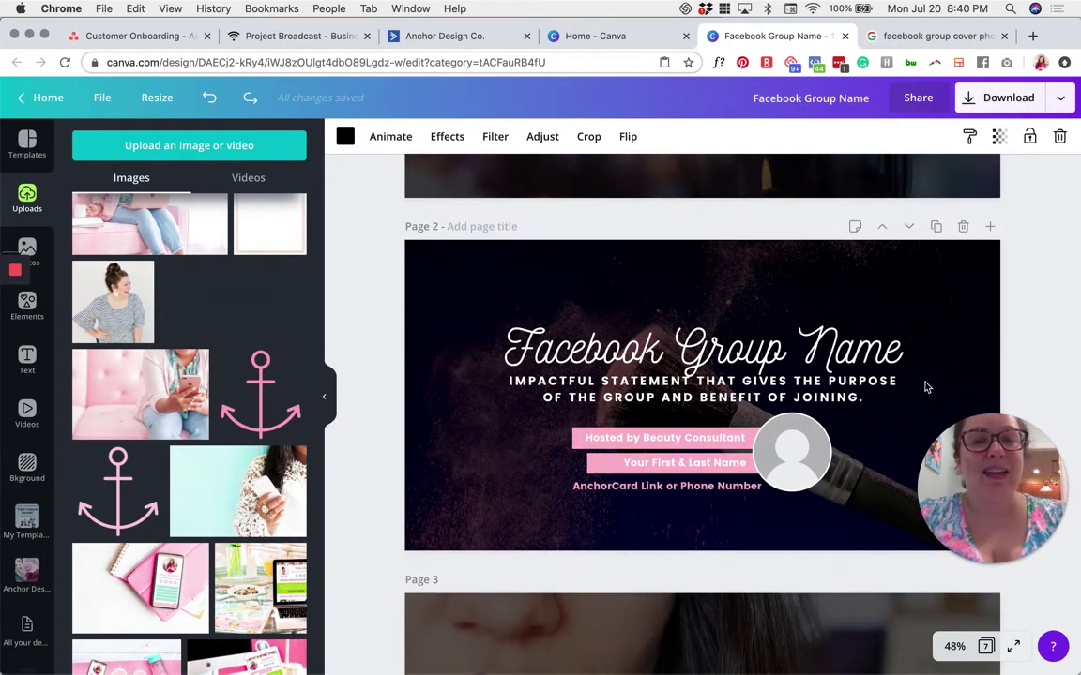
{"action": "left_click", "coordinate": [398, 233]}
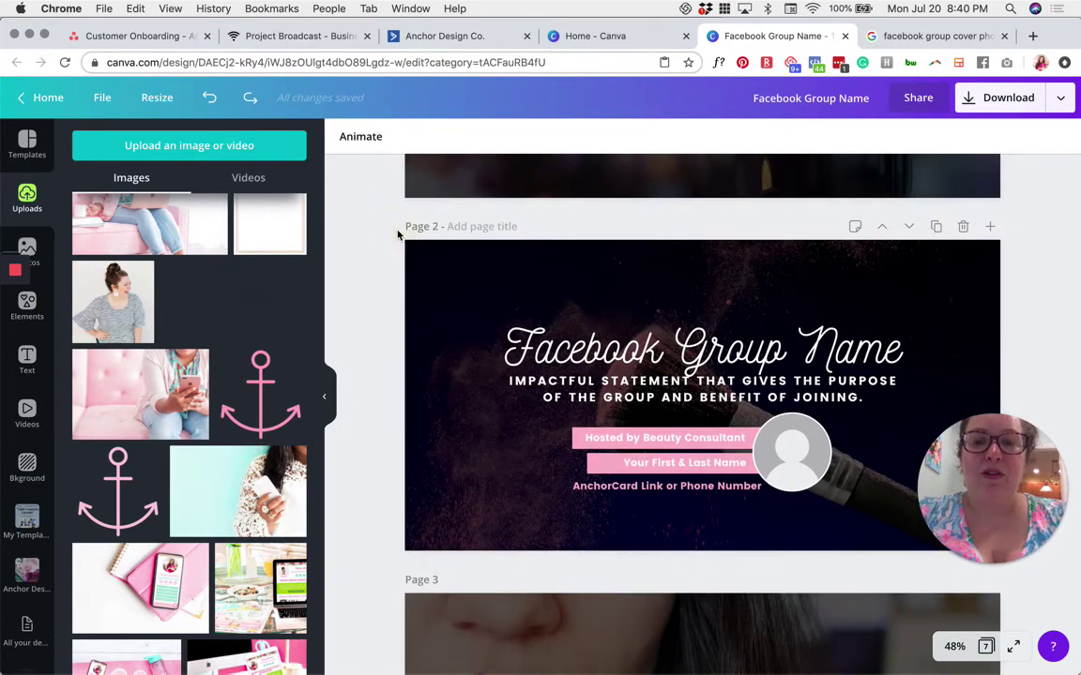
{"action": "scroll", "coordinate": [397, 234], "scroll_direction": "down", "scroll_amount": 1}
{"action": "scroll", "coordinate": [399, 310], "scroll_direction": "down", "scroll_amount": 3}
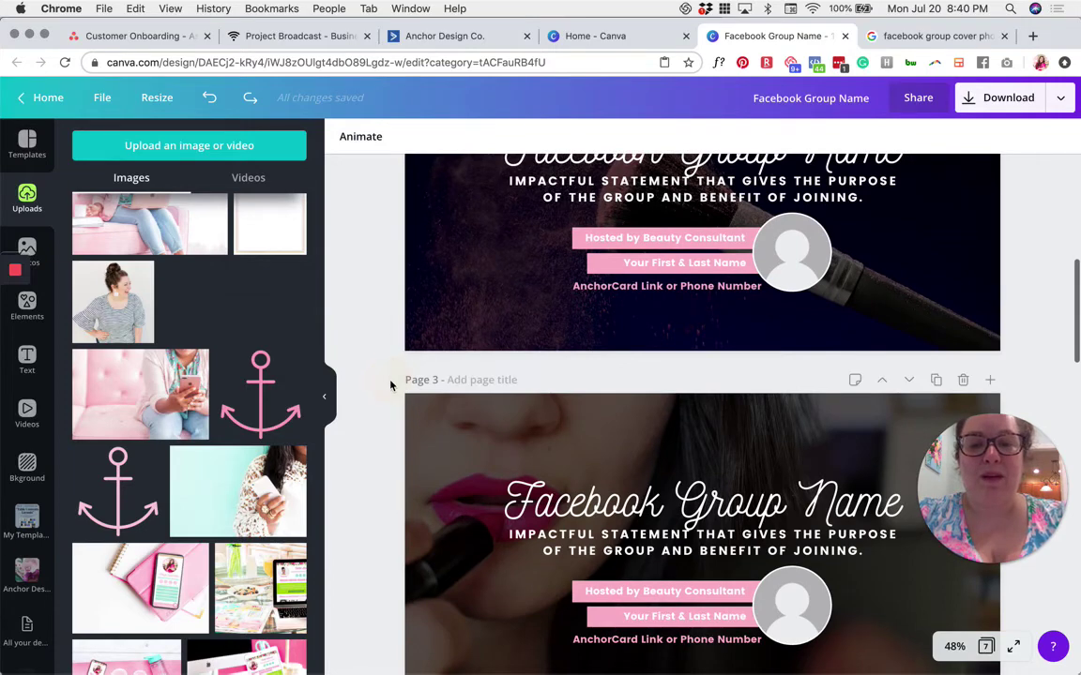
{"action": "scroll", "coordinate": [391, 385], "scroll_direction": "up", "scroll_amount": 1}
{"action": "scroll", "coordinate": [391, 385], "scroll_direction": "up", "scroll_amount": 5}
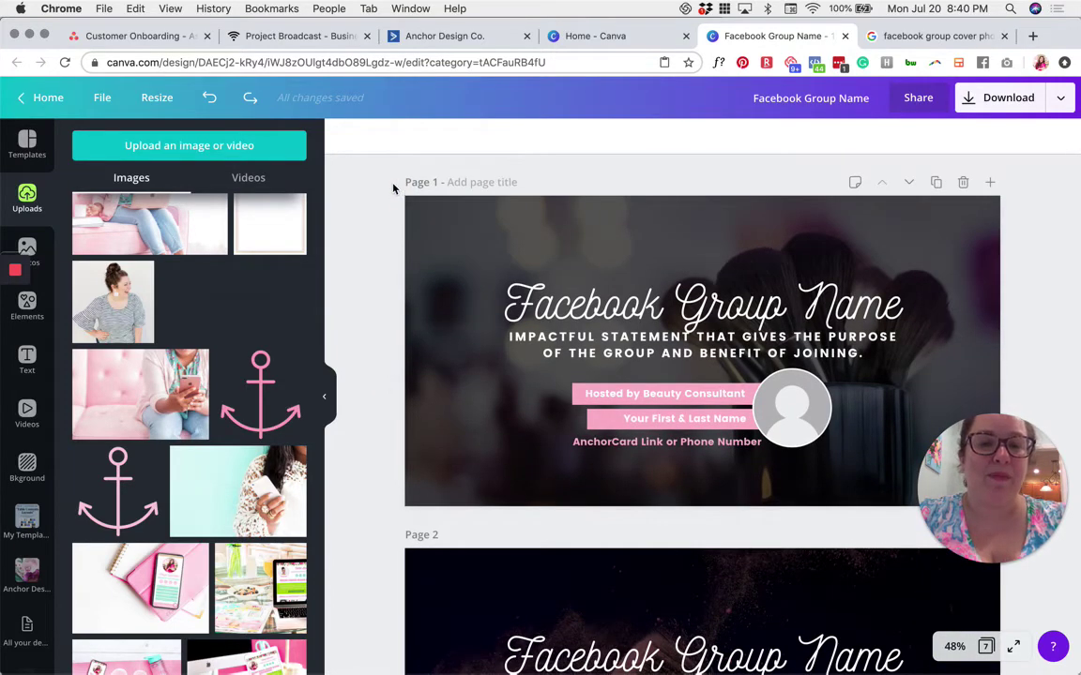
{"action": "scroll", "coordinate": [394, 189], "scroll_direction": "down", "scroll_amount": 2}
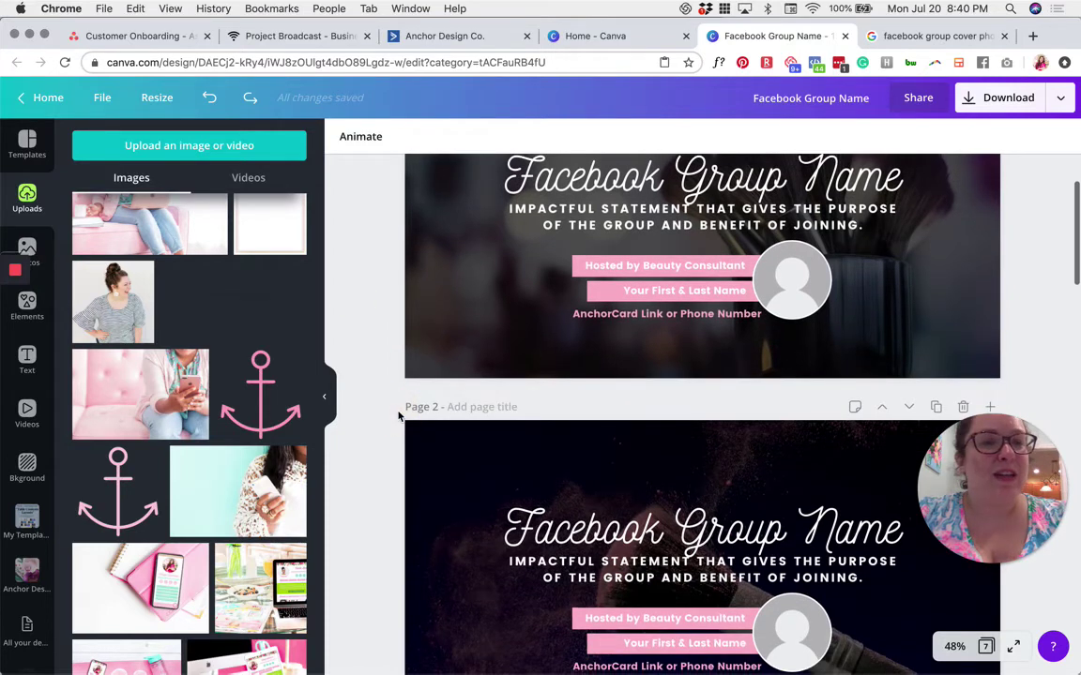
Step: Set the PNG download to include only Page 2 at 1640 × 859 px
{"action": "left_click", "coordinate": [973, 103]}
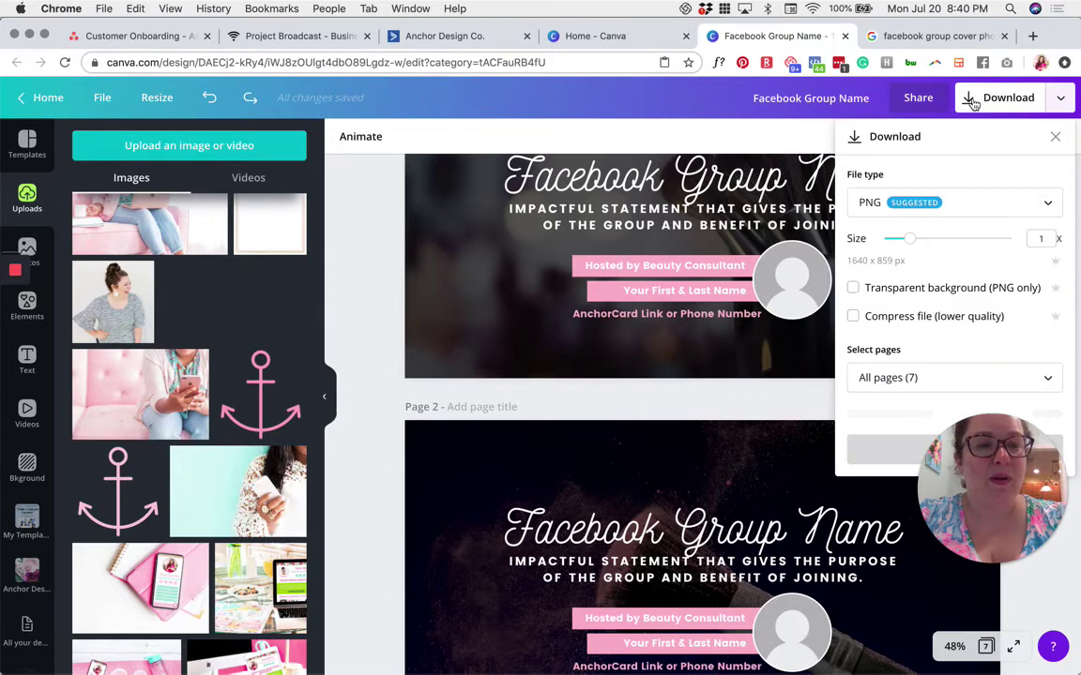
{"action": "left_click_drag", "start_coordinate": [902, 481], "coordinate": [345, 523]}
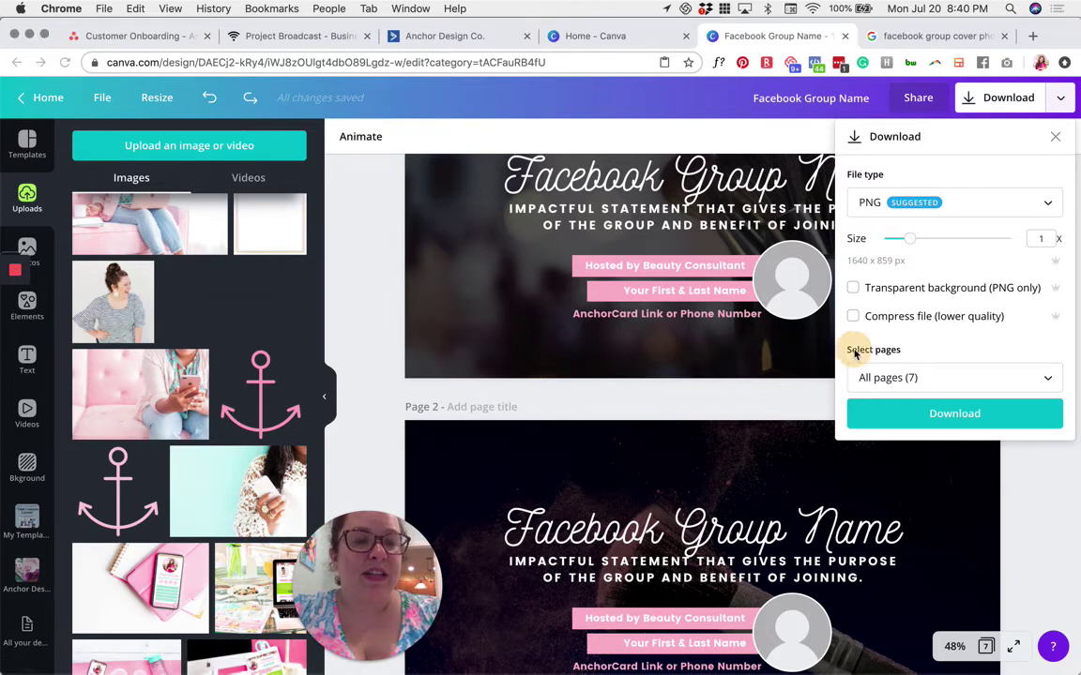
{"action": "left_click", "coordinate": [908, 380]}
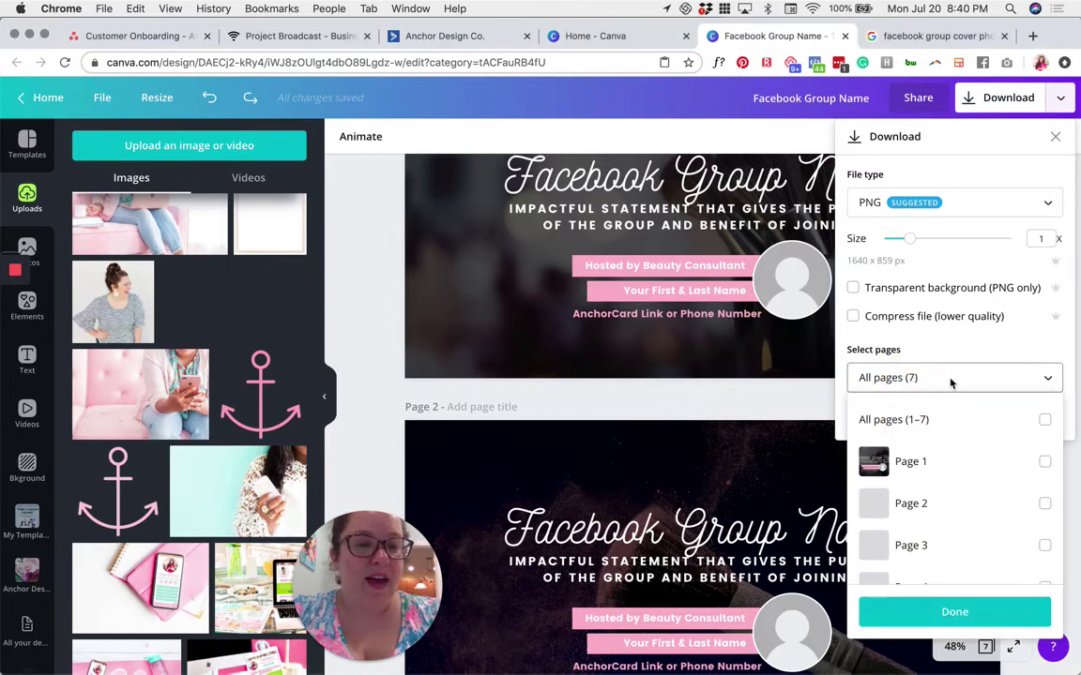
{"action": "left_click", "coordinate": [1045, 507]}
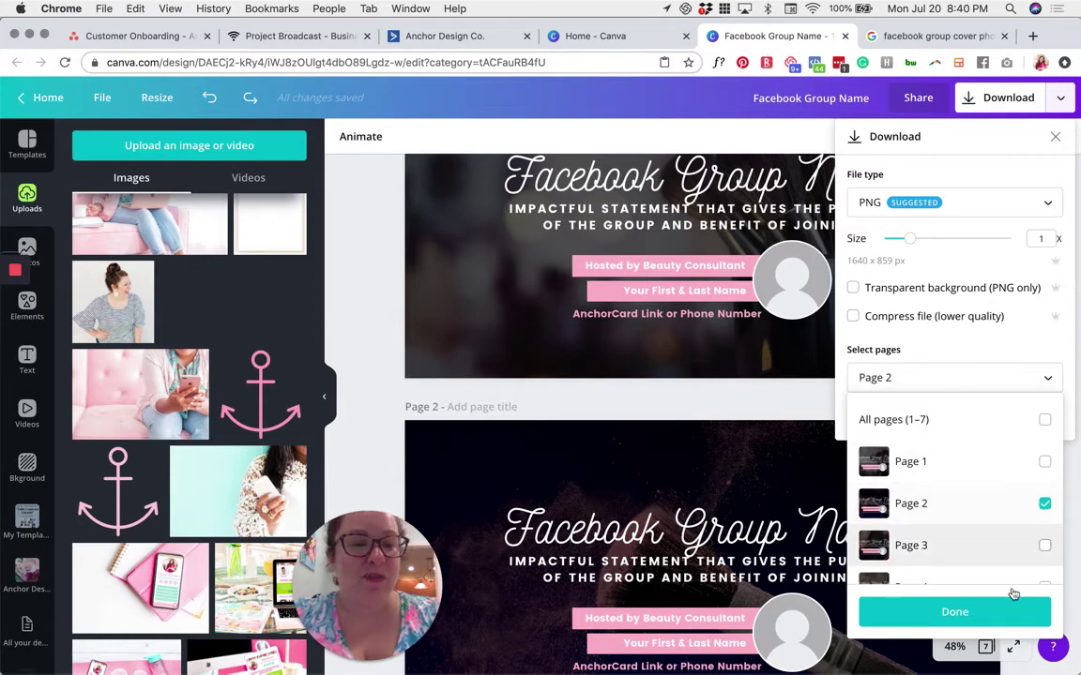
{"action": "left_click", "coordinate": [980, 618]}
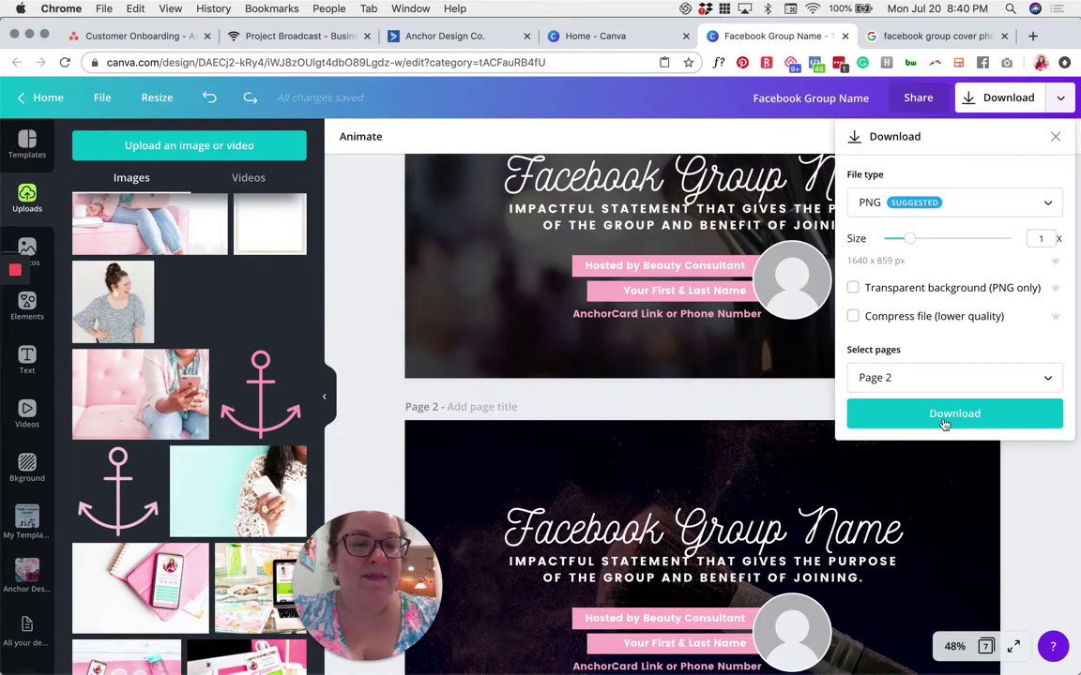
Step: Download page 2 as Facebook Group Name.png and check it in Preview
{"action": "left_click", "coordinate": [944, 424]}
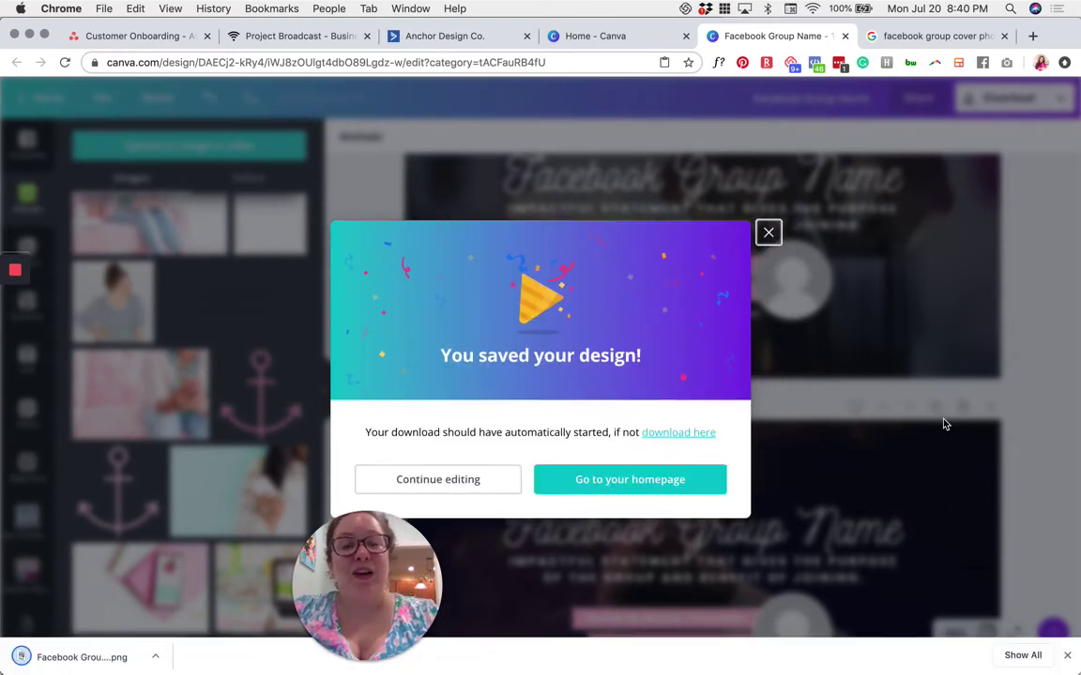
{"action": "left_click", "coordinate": [59, 657]}
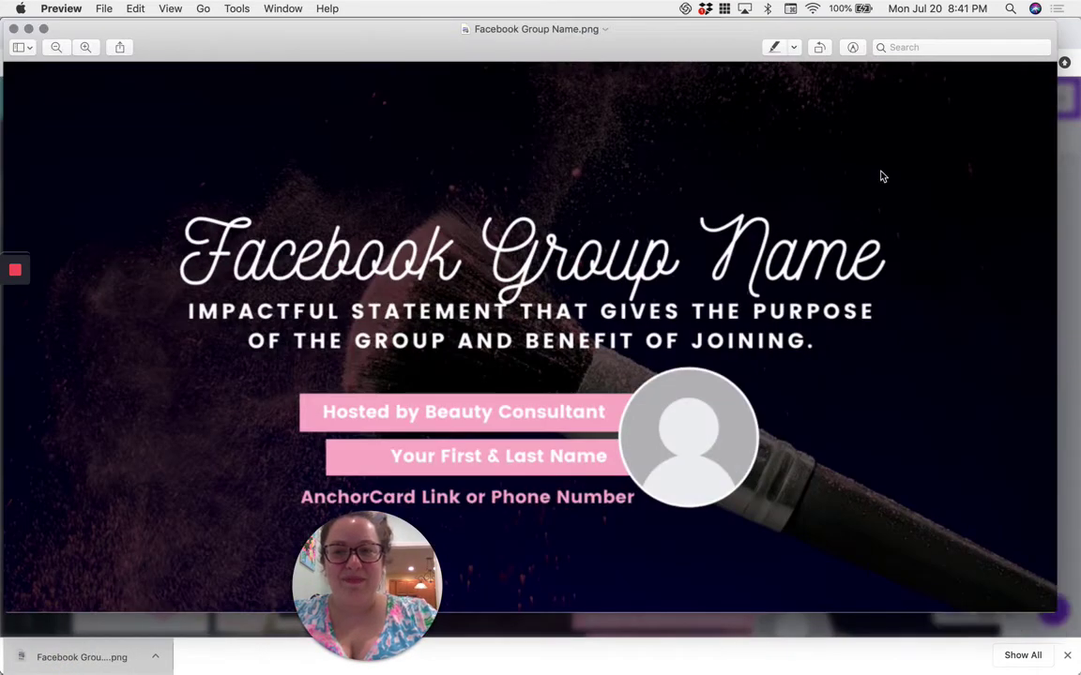
{"action": "left_click", "coordinate": [14, 30]}
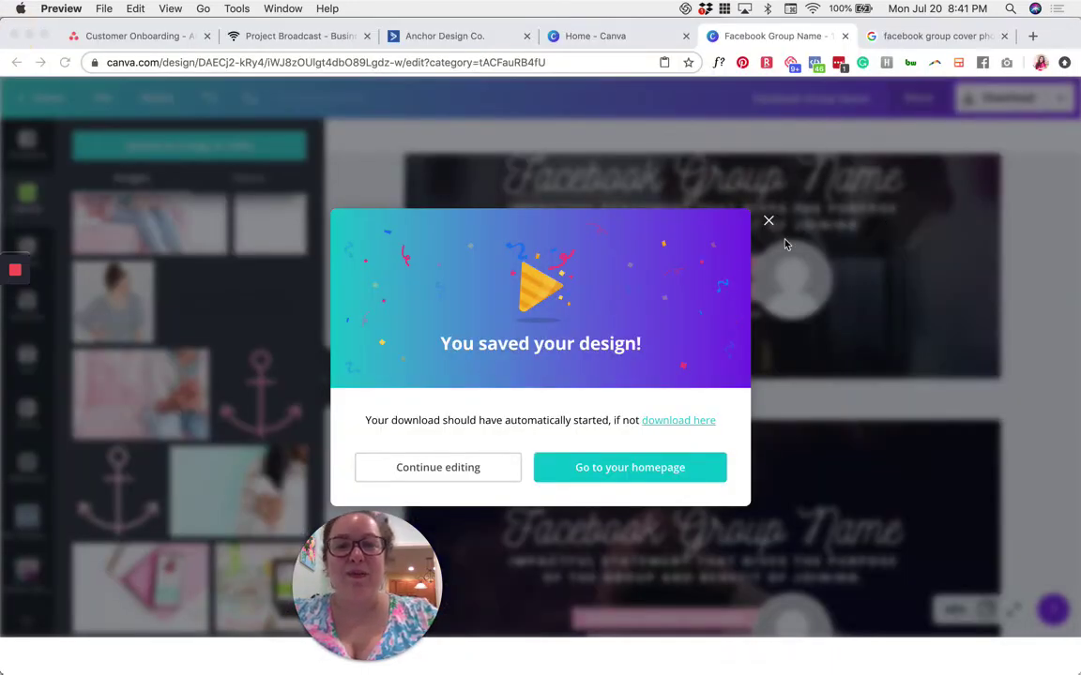
Step: View the Facebook group's current cover photo, then close the viewer
{"action": "left_click", "coordinate": [15, 331]}
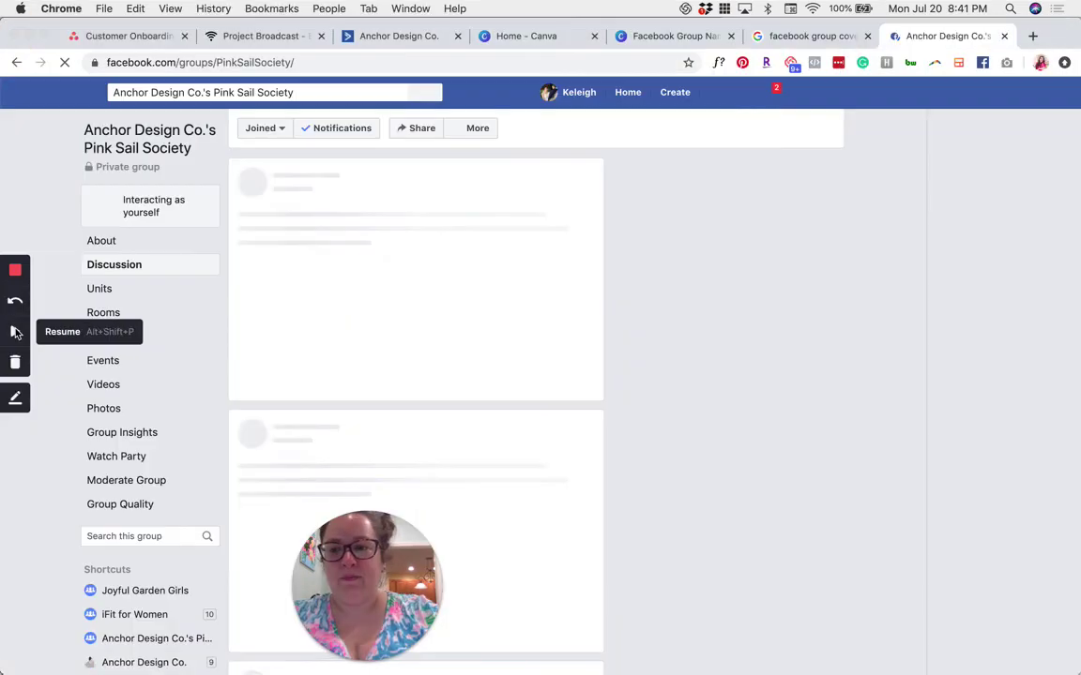
{"action": "left_click", "coordinate": [16, 332]}
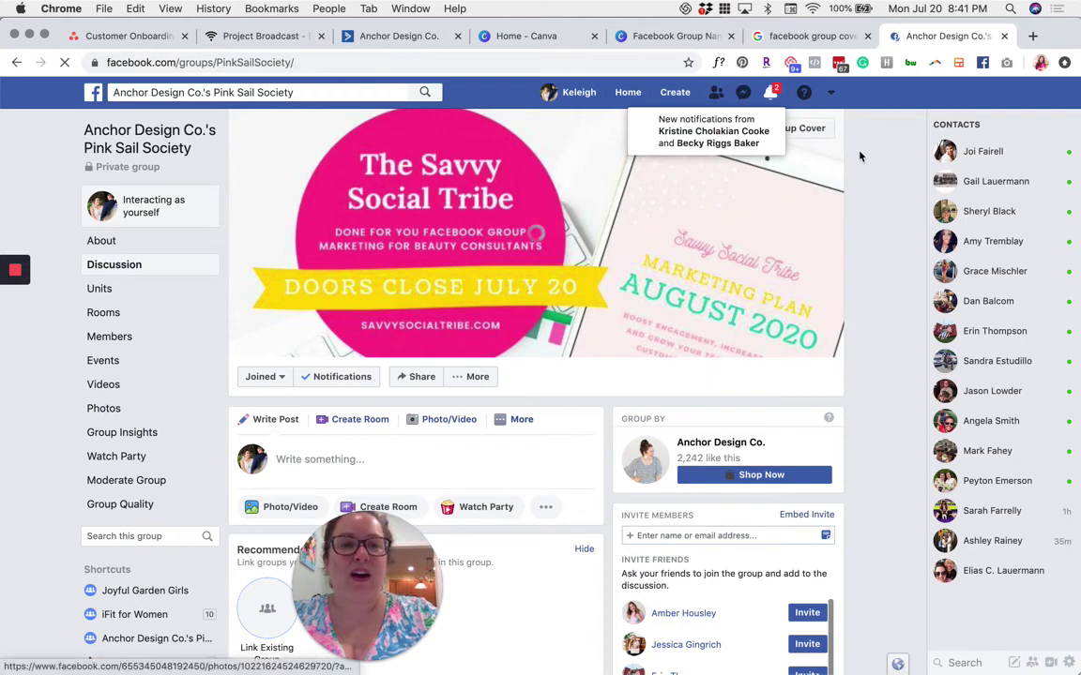
{"action": "left_click", "coordinate": [788, 139]}
{"action": "left_click", "coordinate": [788, 139]}
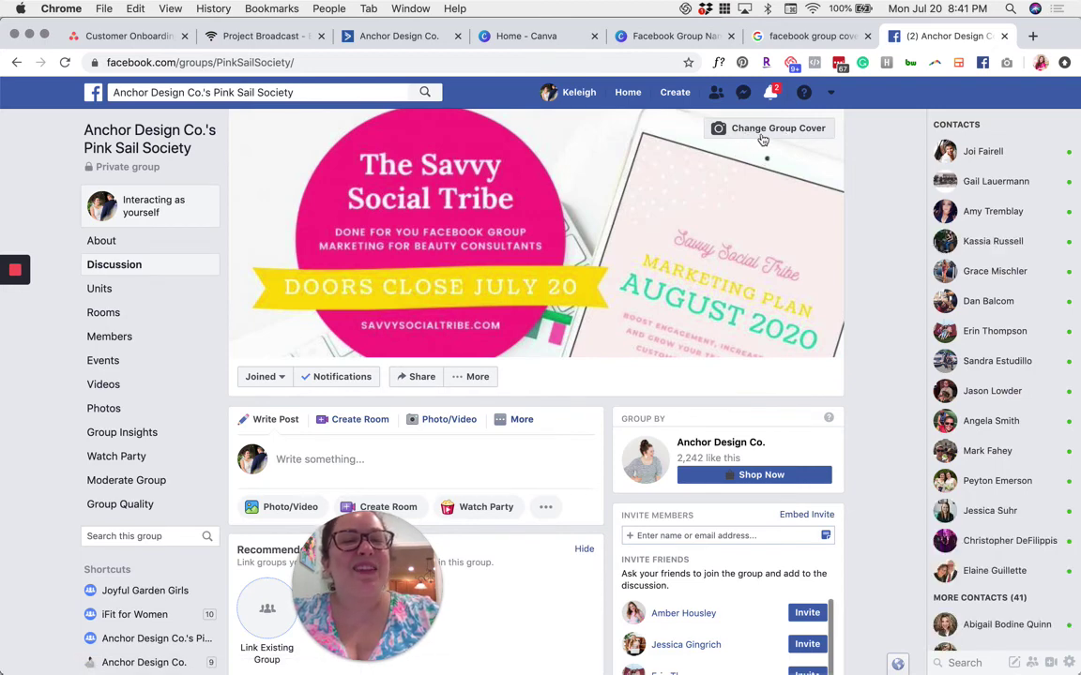
Step: Upload Facebook Group Name.png from Downloads as the new group cover and reposition it
{"action": "left_click", "coordinate": [815, 137]}
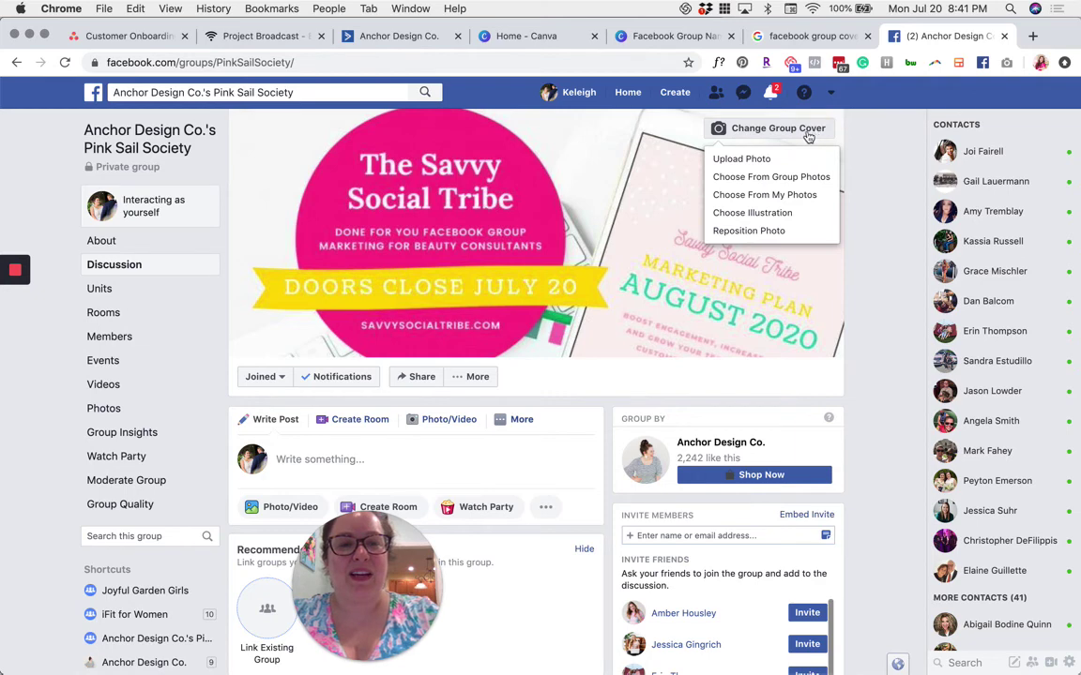
{"action": "left_click", "coordinate": [737, 157]}
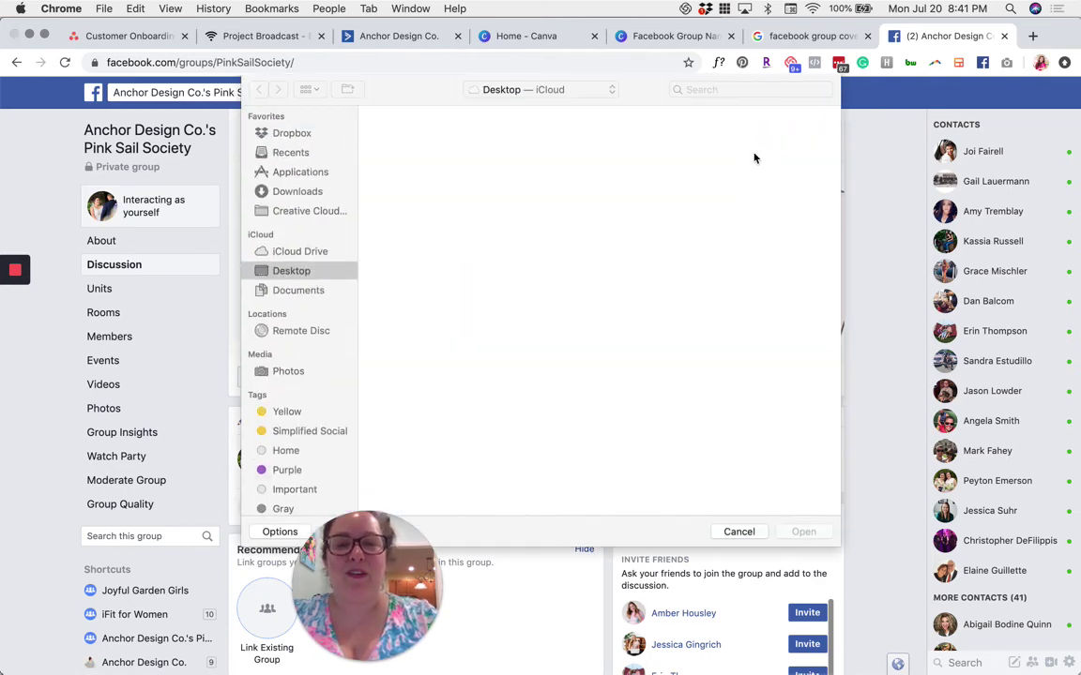
{"action": "left_click", "coordinate": [298, 192]}
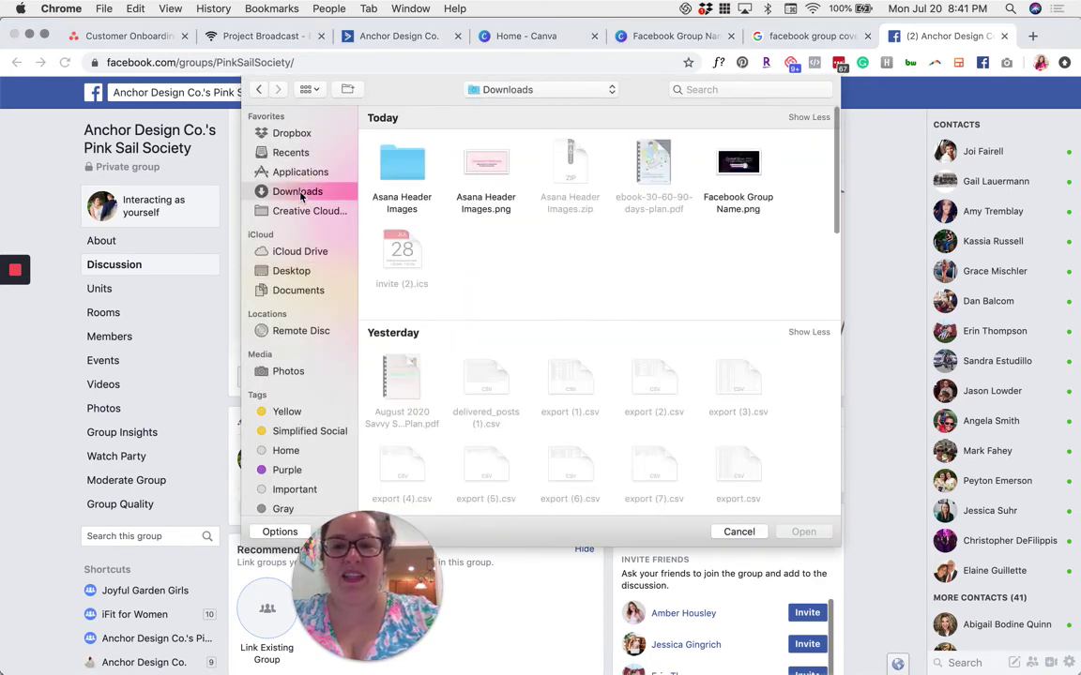
{"action": "left_click", "coordinate": [746, 169]}
{"action": "double_click", "coordinate": [745, 169]}
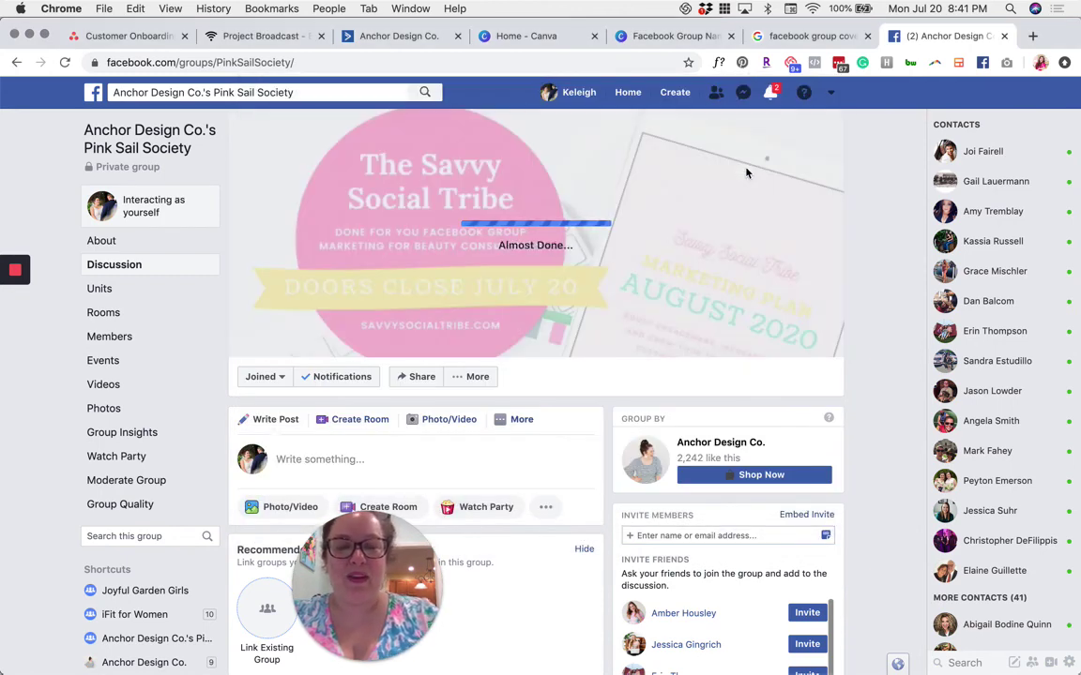
{"action": "left_click_drag", "start_coordinate": [738, 231], "coordinate": [692, 200]}
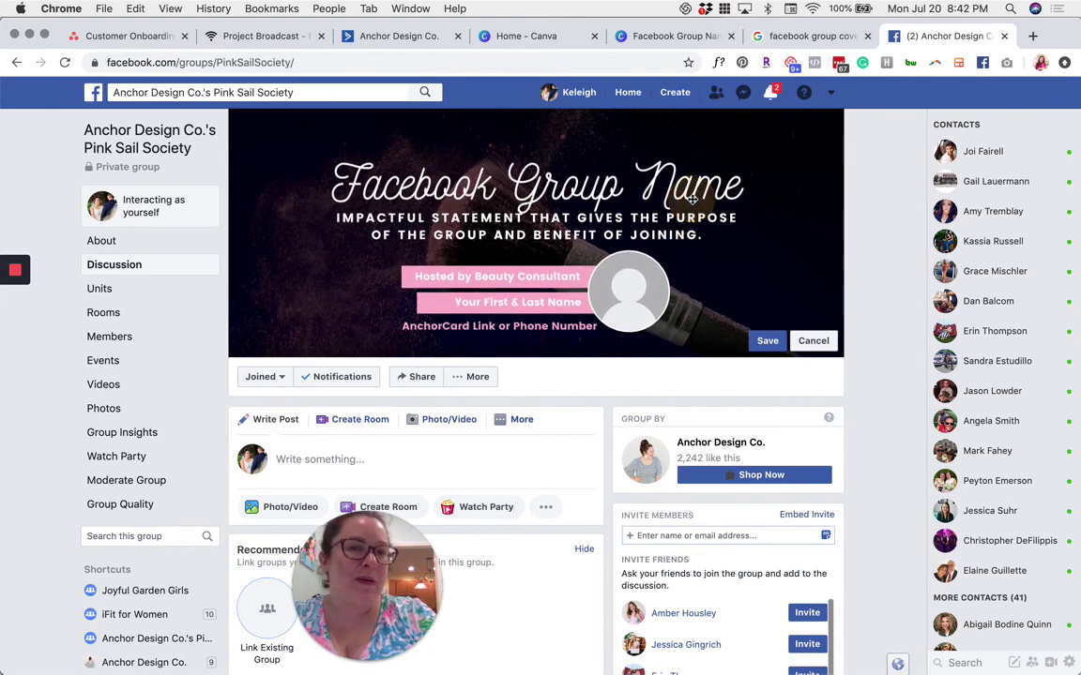